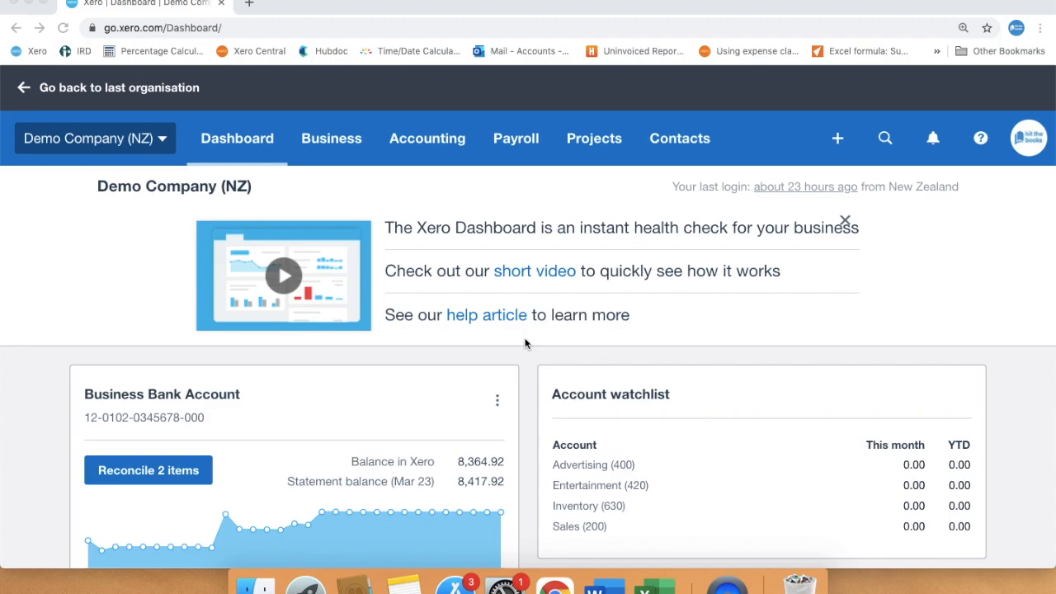
- Open the Profit and Loss report from the organisation's list of financial reports
{"action": "left_click", "coordinate": [436, 140]}
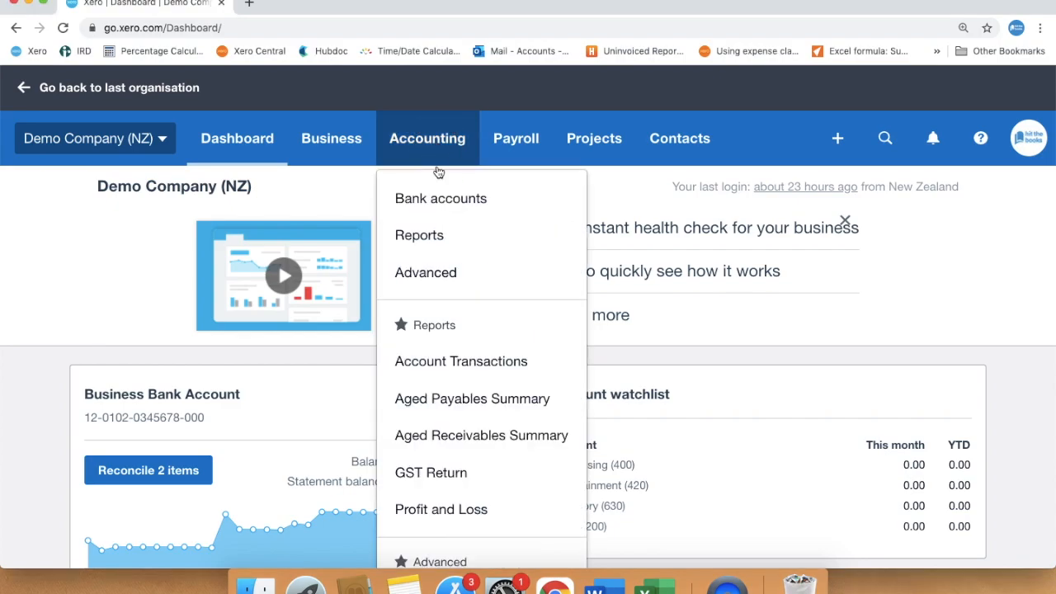
{"action": "left_click", "coordinate": [419, 235]}
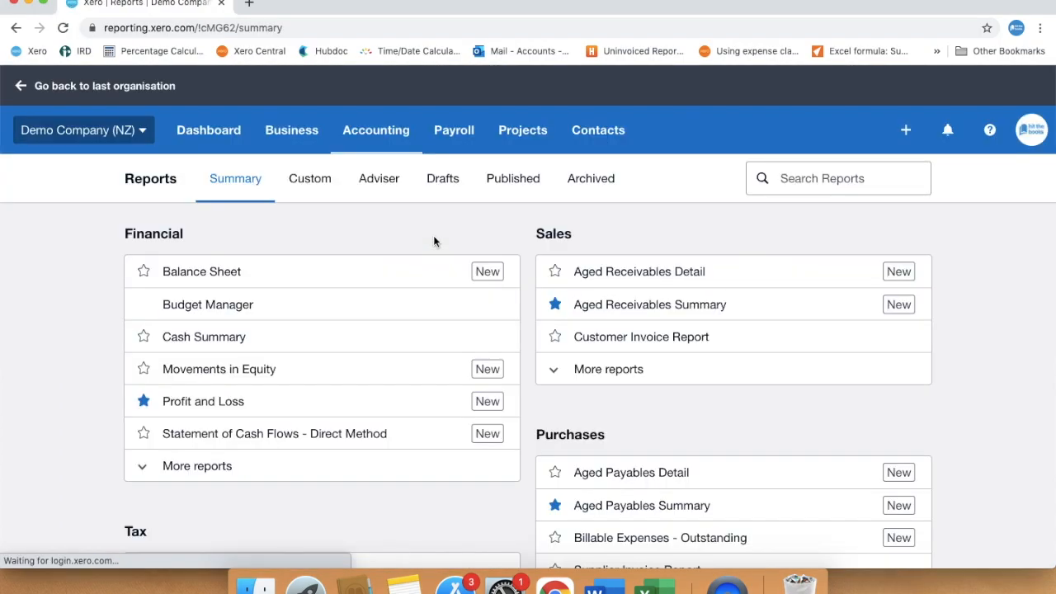
{"action": "left_click", "coordinate": [174, 405]}
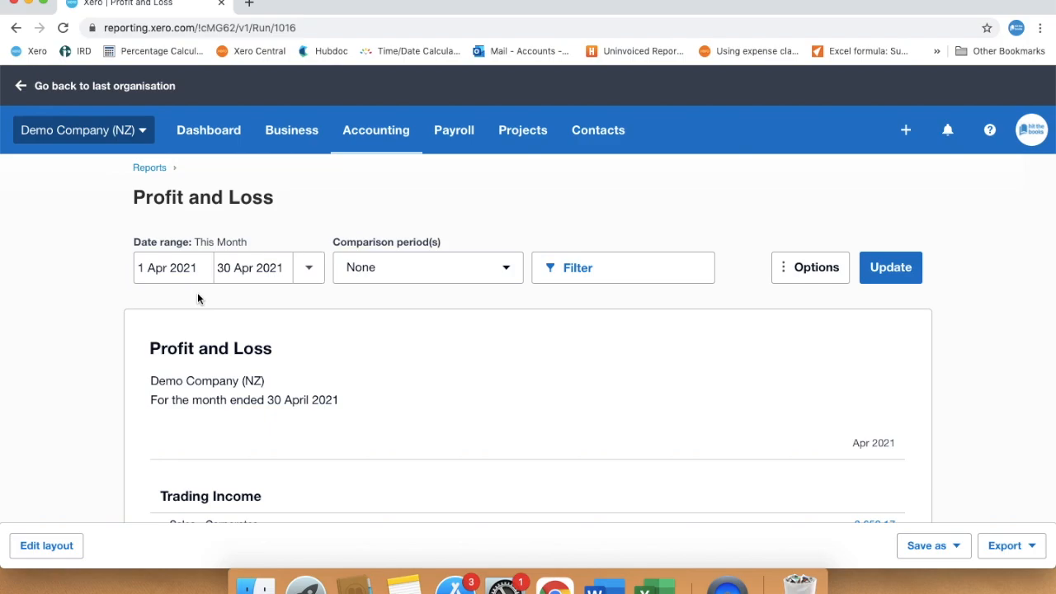
- Set the report's date range to Last Month, 1 Mar 2021 to 31 Mar 2021, and update the report
{"action": "left_click", "coordinate": [309, 272]}
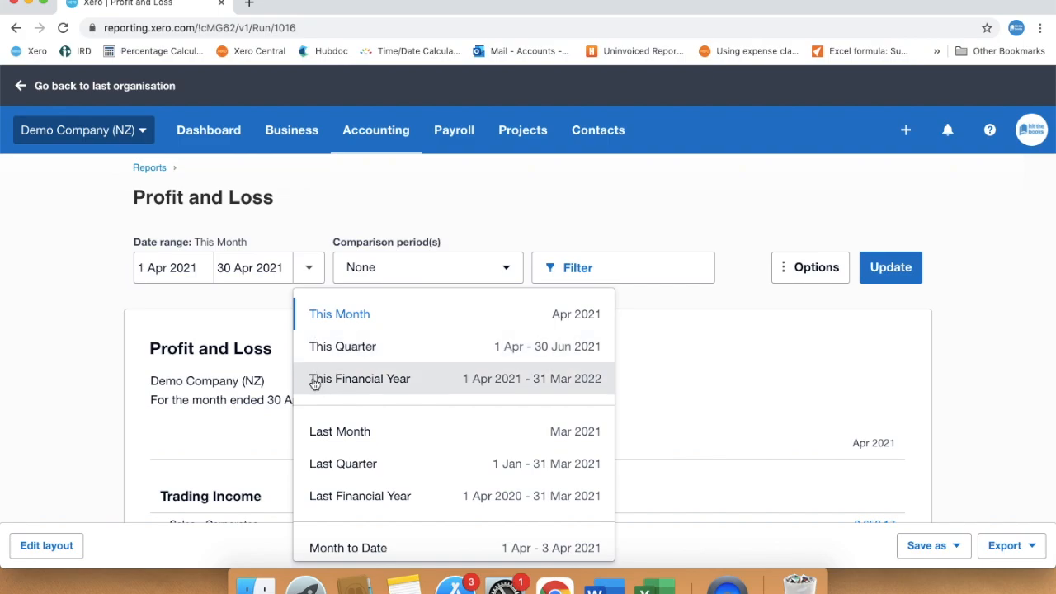
{"action": "left_click", "coordinate": [203, 276]}
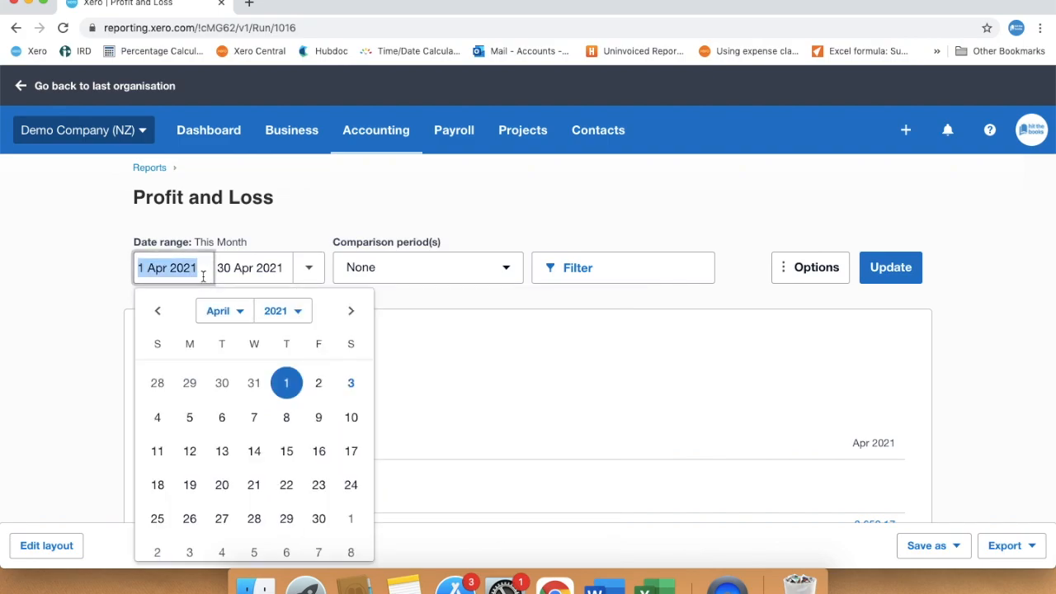
{"action": "left_click", "coordinate": [205, 287]}
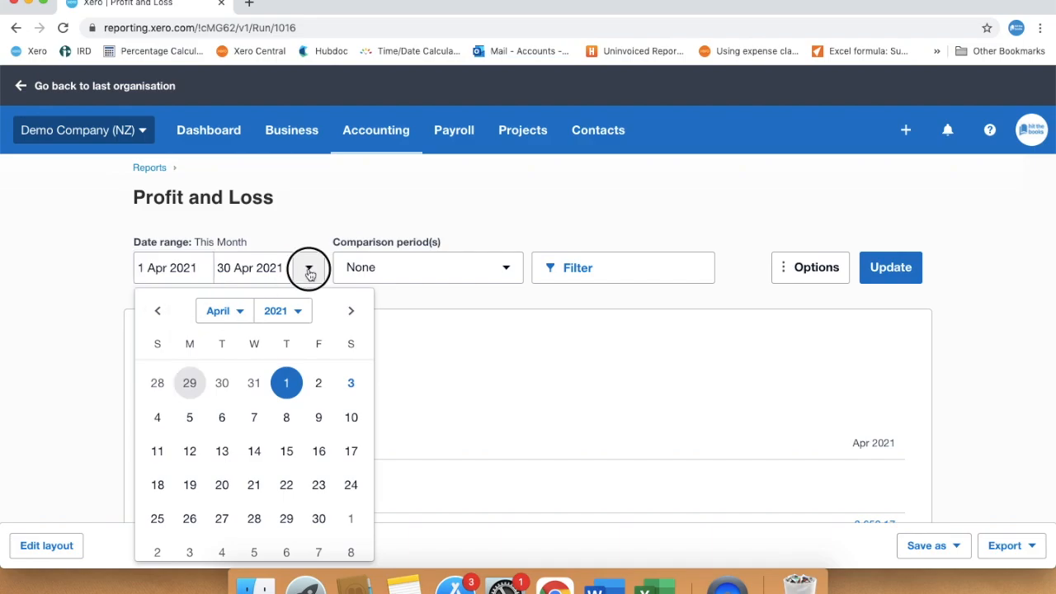
{"action": "left_click", "coordinate": [309, 273]}
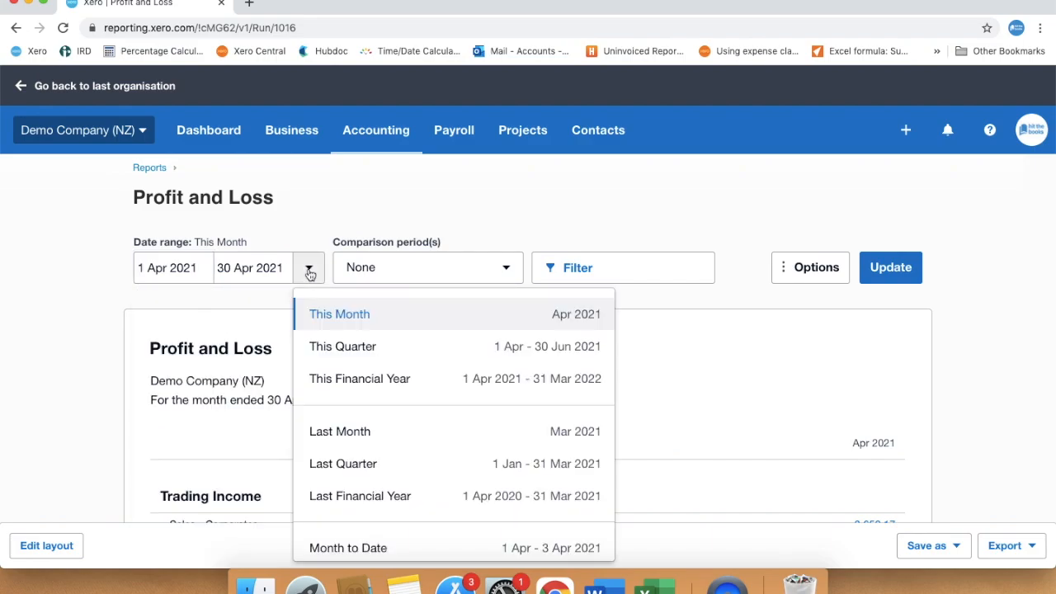
{"action": "left_click", "coordinate": [329, 433]}
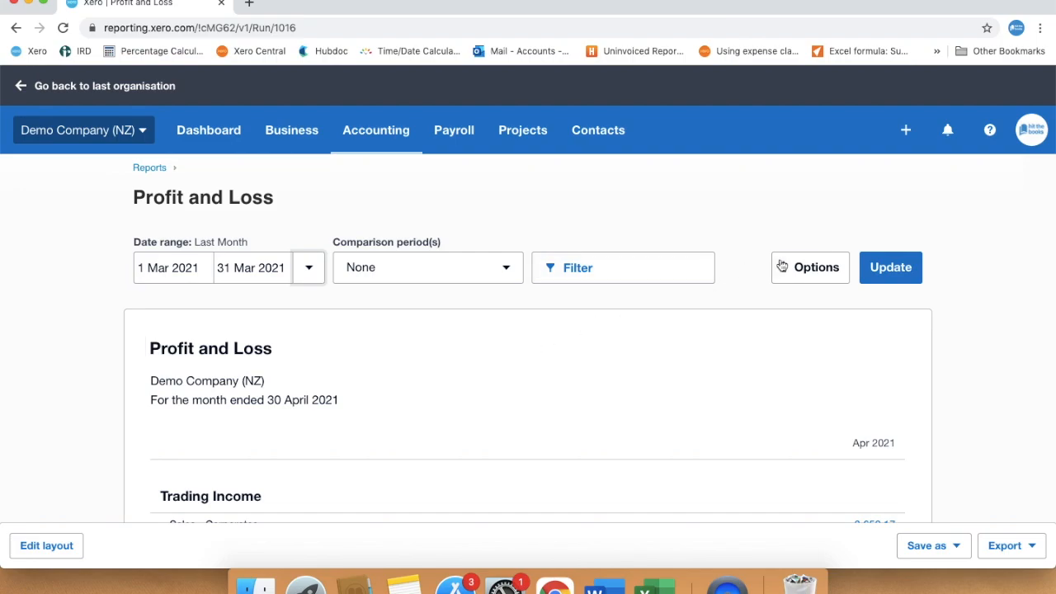
{"action": "left_click", "coordinate": [877, 266]}
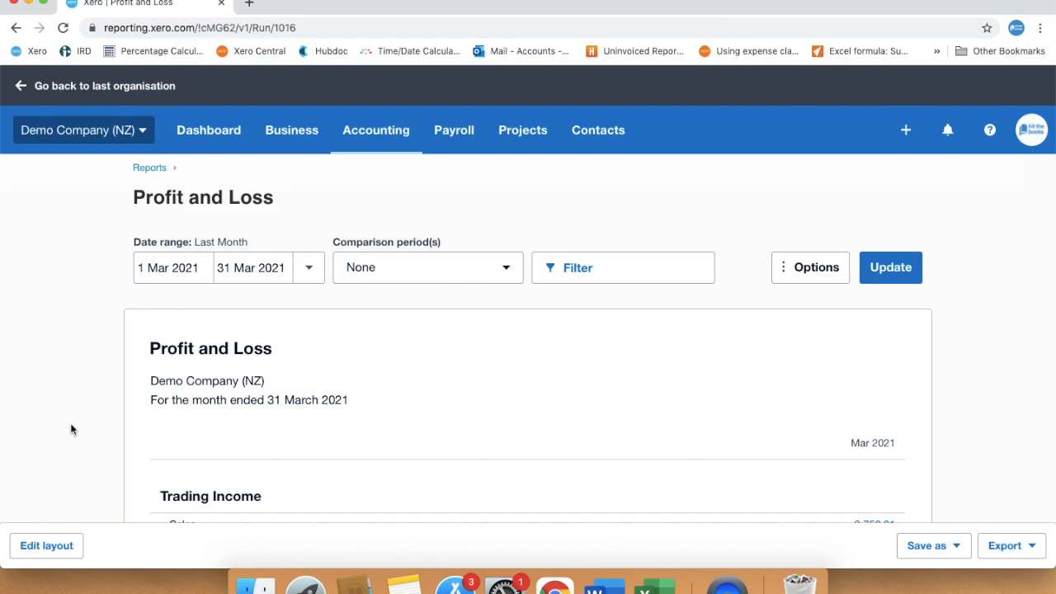
- Review the March 2021 trading income, cost of sales, gross profit, operating expenses and net profit
{"action": "scroll", "coordinate": [71, 429], "scroll_direction": "down", "scroll_amount": 3}
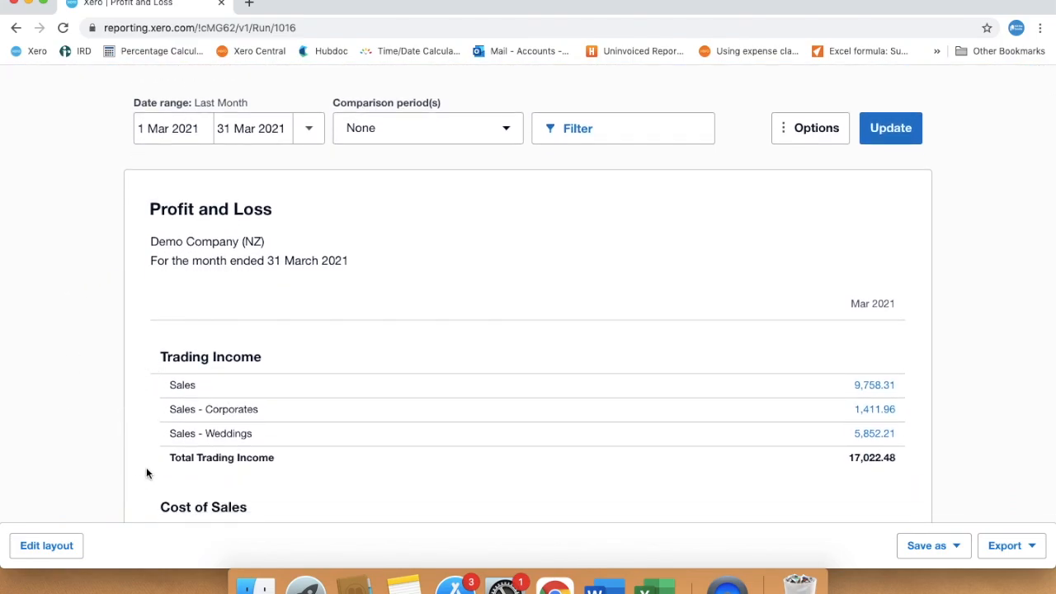
{"action": "scroll", "coordinate": [60, 462], "scroll_direction": "down", "scroll_amount": 4}
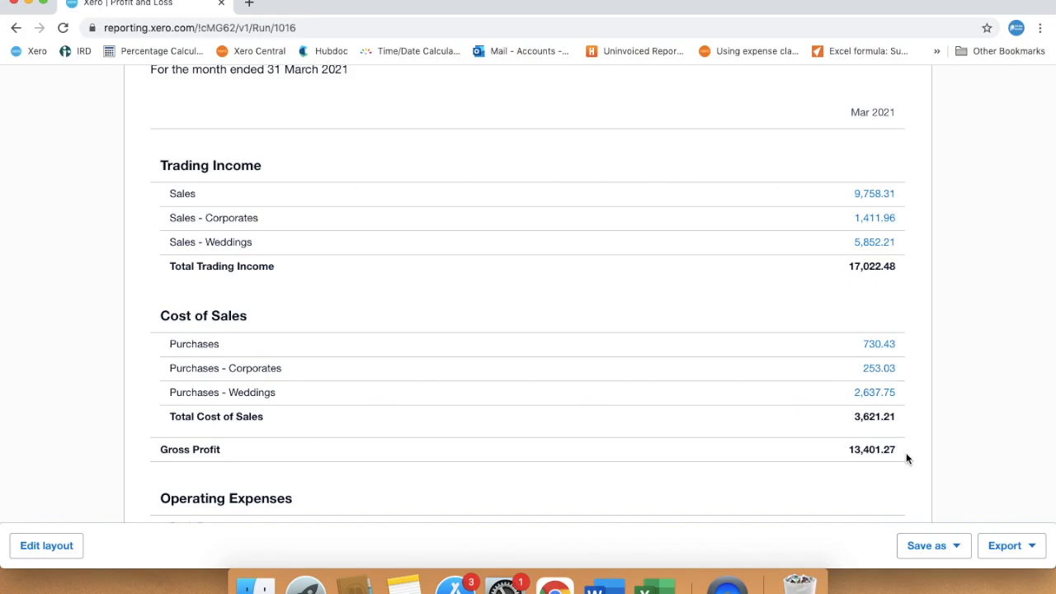
{"action": "scroll", "coordinate": [97, 460], "scroll_direction": "down", "scroll_amount": 5}
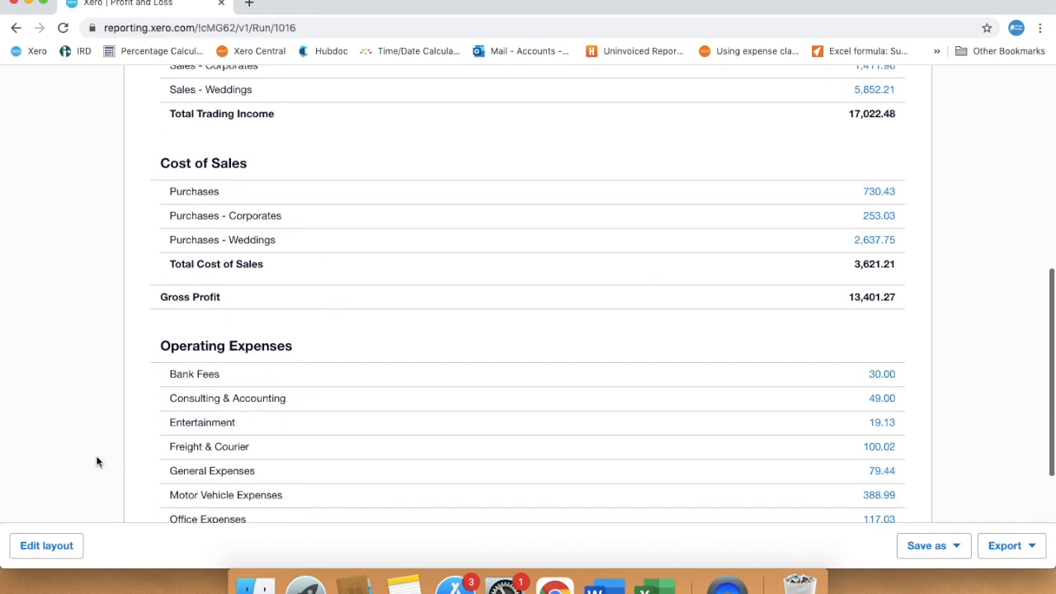
{"action": "scroll", "coordinate": [113, 377], "scroll_direction": "down", "scroll_amount": 2}
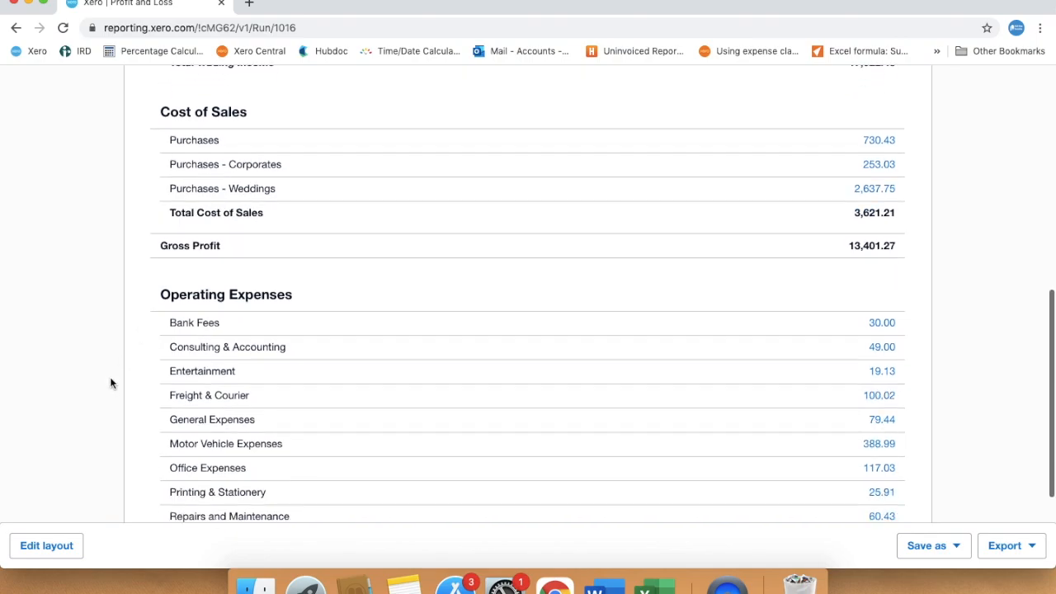
{"action": "scroll", "coordinate": [111, 383], "scroll_direction": "down", "scroll_amount": 4}
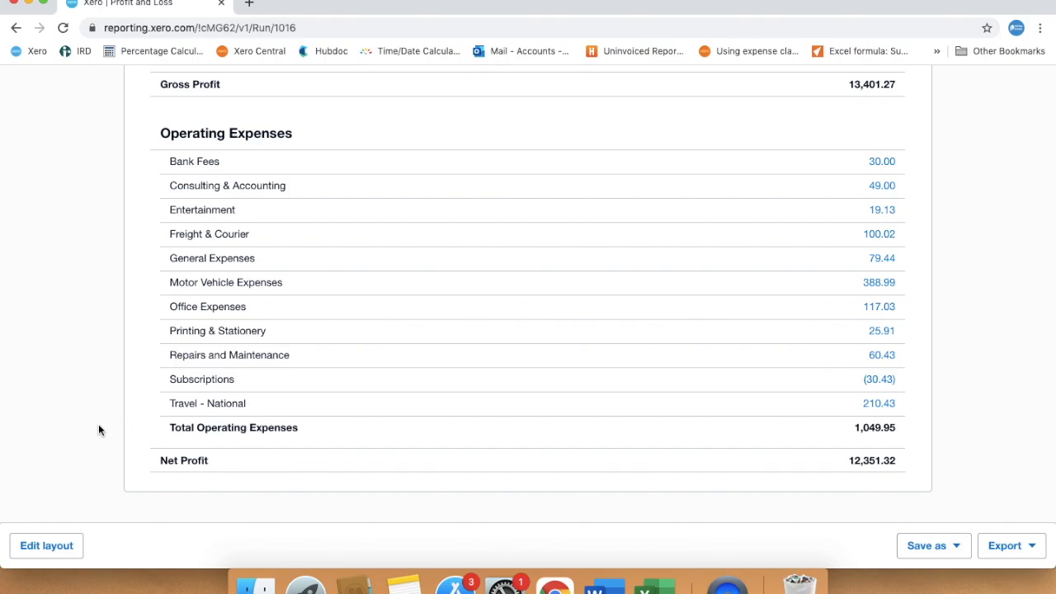
{"action": "scroll", "coordinate": [97, 423], "scroll_direction": "down", "scroll_amount": 1}
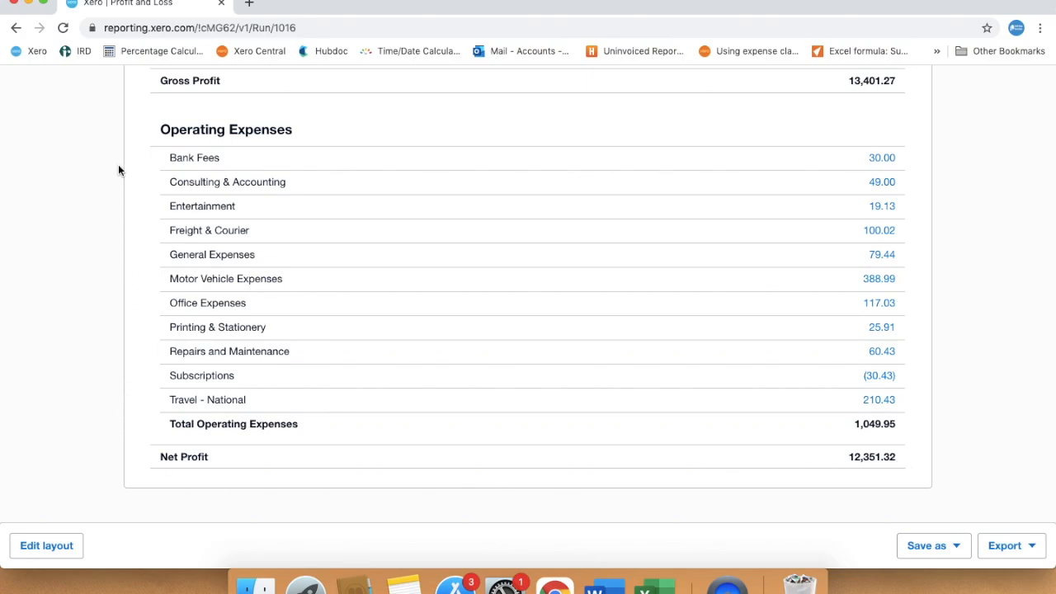
{"action": "scroll", "coordinate": [118, 170], "scroll_direction": "up", "scroll_amount": 5}
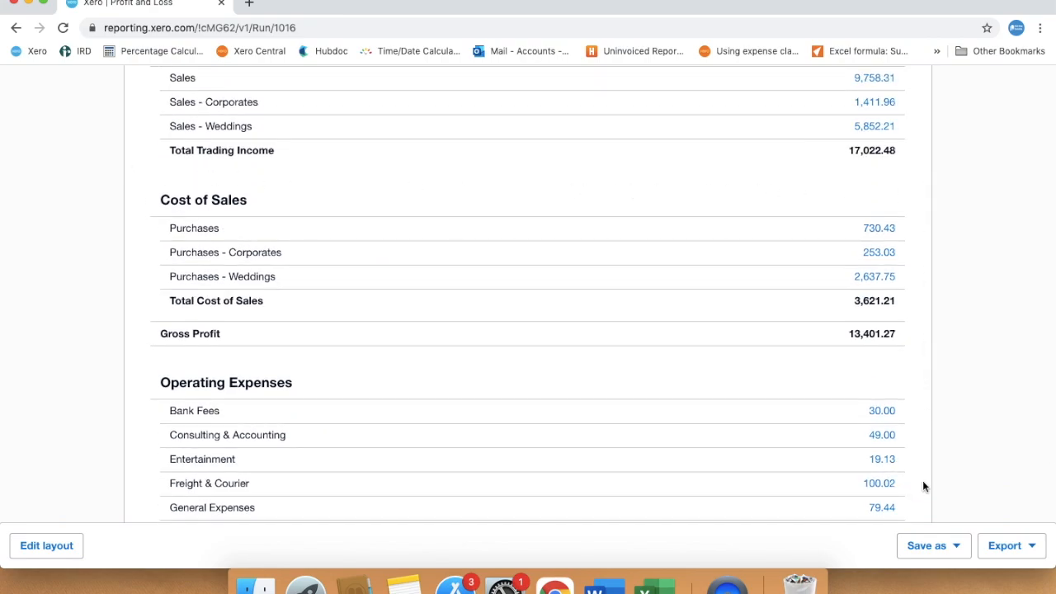
{"action": "scroll", "coordinate": [924, 487], "scroll_direction": "down", "scroll_amount": 3}
{"action": "scroll", "coordinate": [923, 487], "scroll_direction": "up", "scroll_amount": 1}
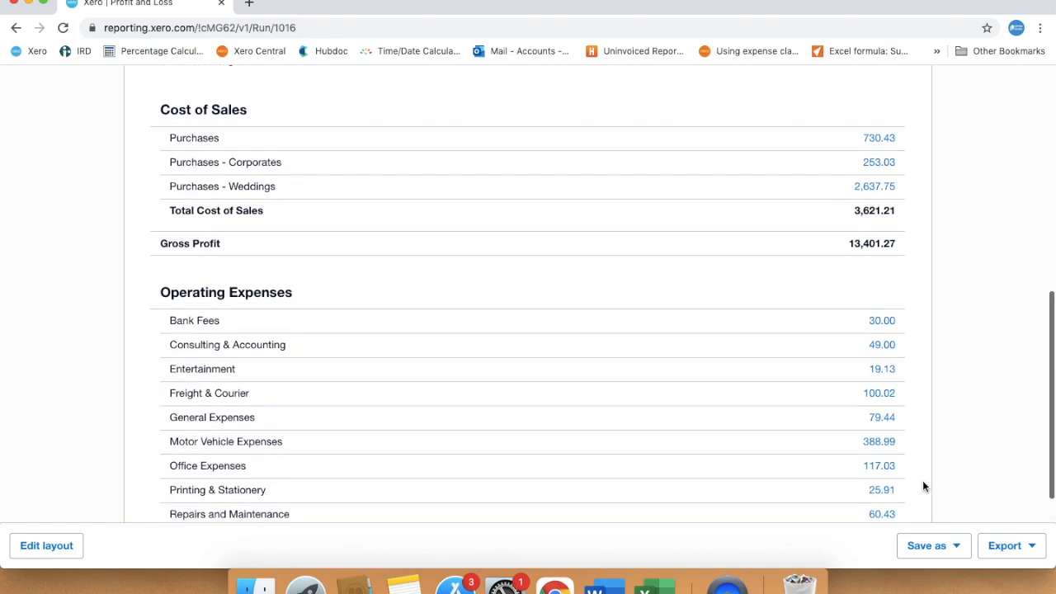
{"action": "scroll", "coordinate": [924, 487], "scroll_direction": "up", "scroll_amount": 3}
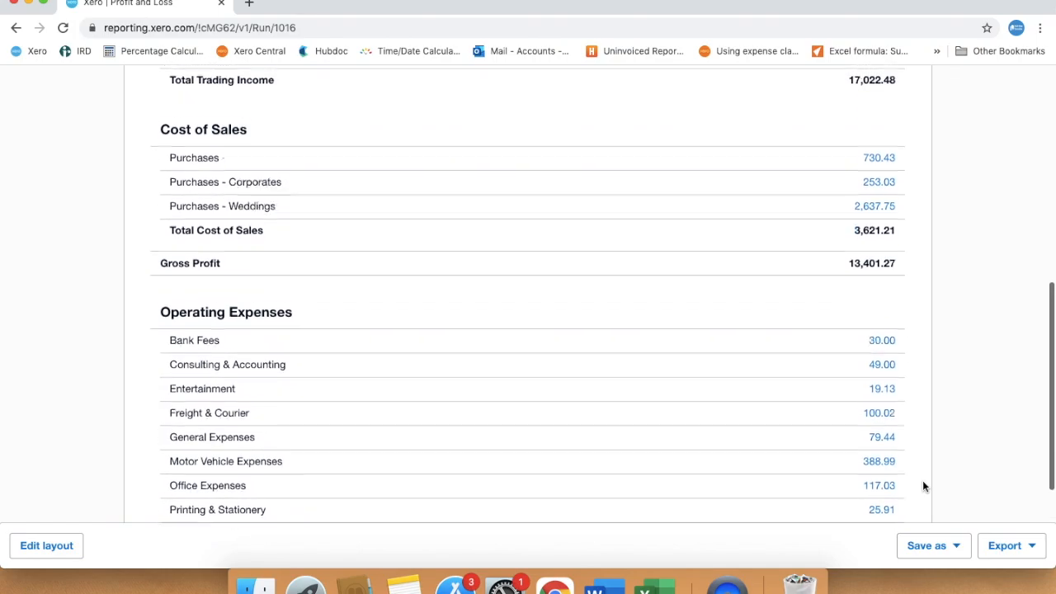
{"action": "scroll", "coordinate": [923, 487], "scroll_direction": "up", "scroll_amount": 5}
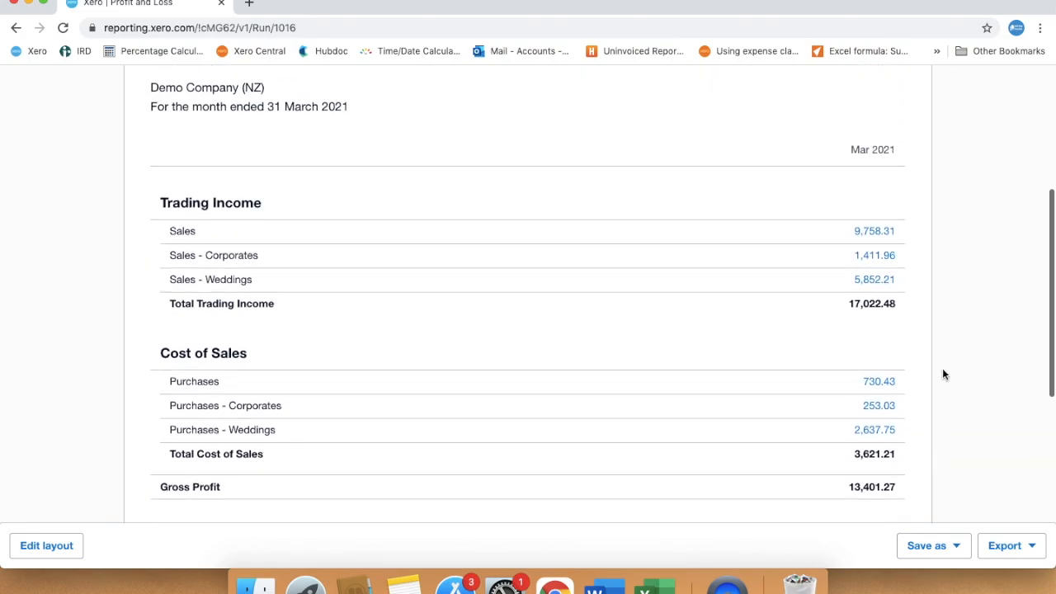
- Open the transactions behind the March Sales figure in a new browser tab and review their amounts, GST and totals
{"action": "right_click", "coordinate": [873, 232]}
{"action": "left_click", "coordinate": [904, 238]}
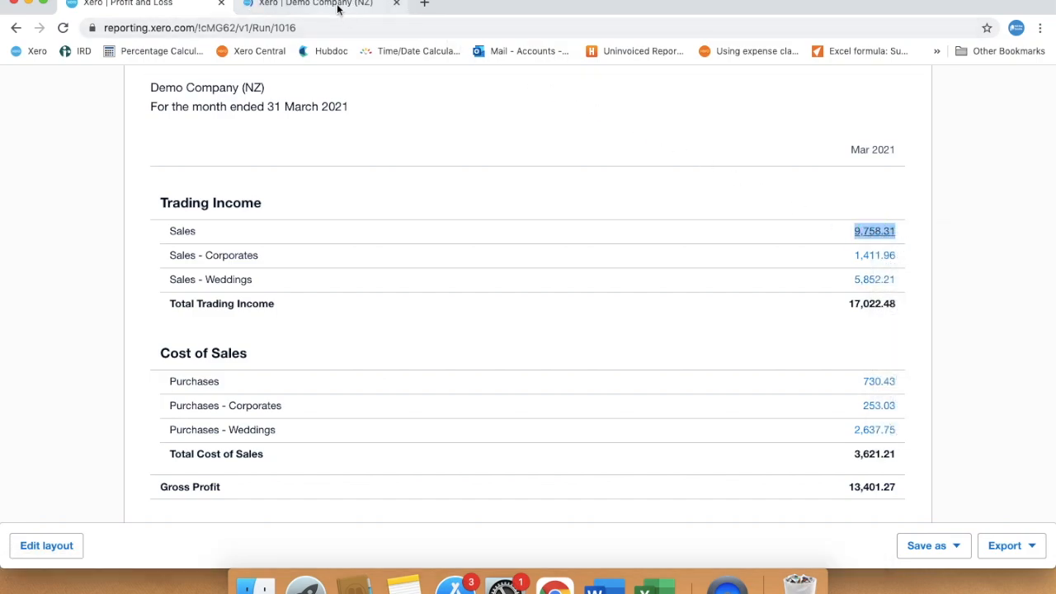
{"action": "left_click", "coordinate": [337, 6]}
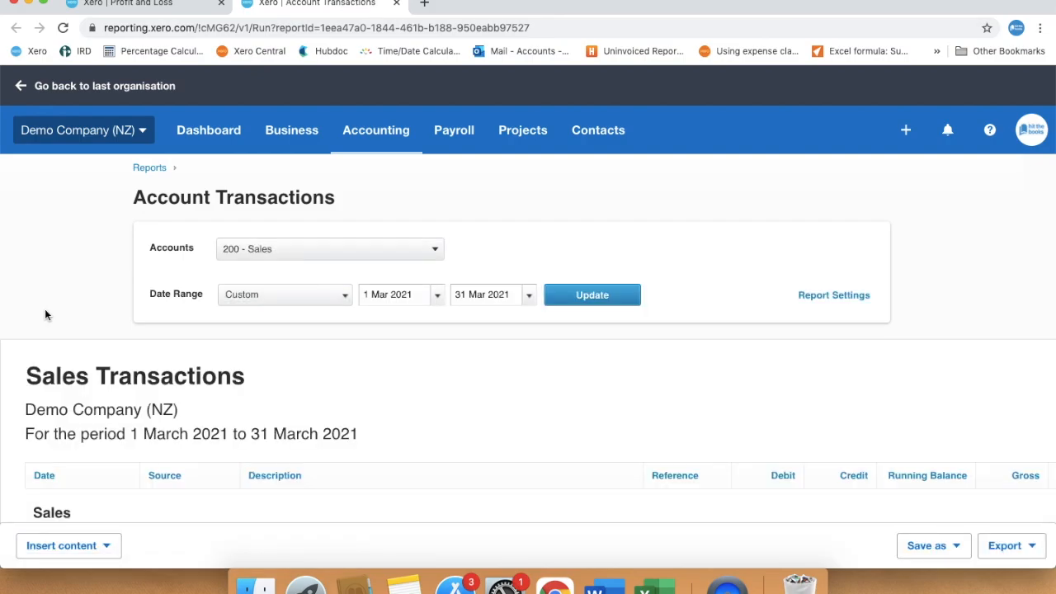
{"action": "scroll", "coordinate": [45, 314], "scroll_direction": "down", "scroll_amount": 6}
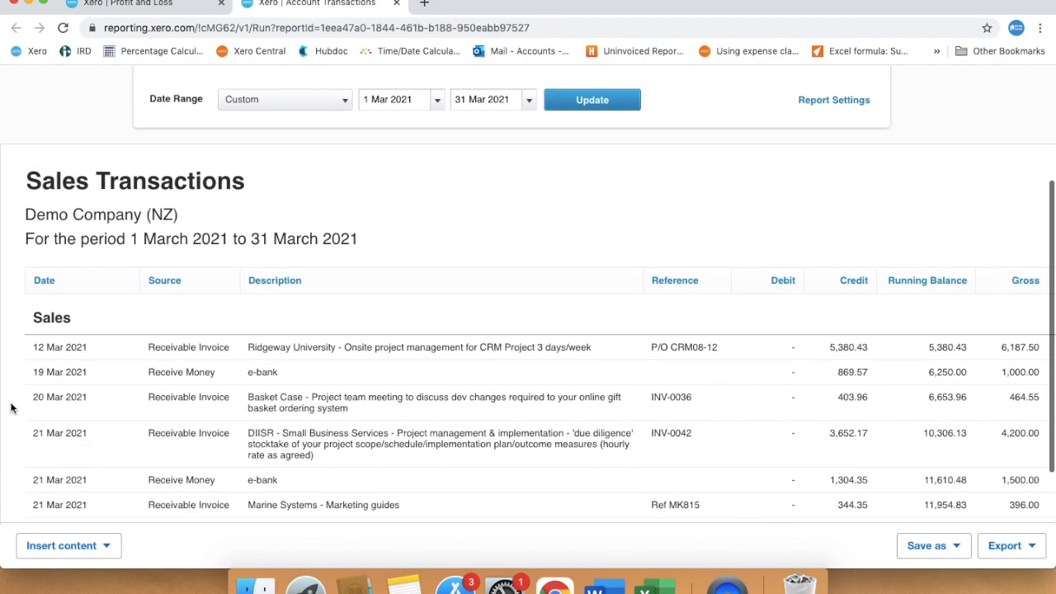
{"action": "scroll", "coordinate": [10, 408], "scroll_direction": "up", "scroll_amount": 5}
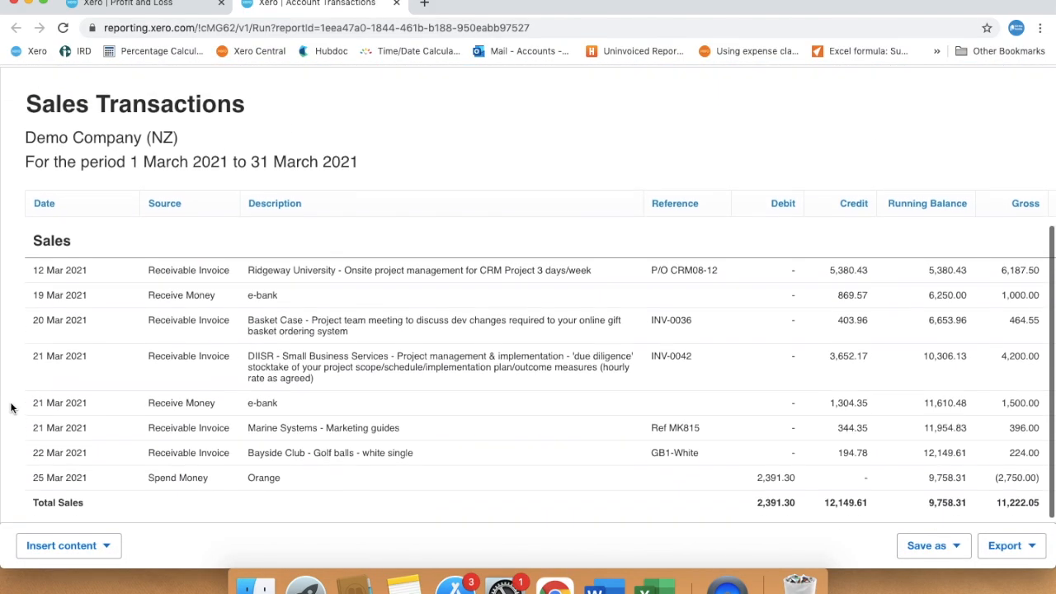
{"action": "scroll", "coordinate": [11, 407], "scroll_direction": "up", "scroll_amount": 4}
{"action": "scroll", "coordinate": [967, 424], "scroll_direction": "right", "scroll_amount": 3}
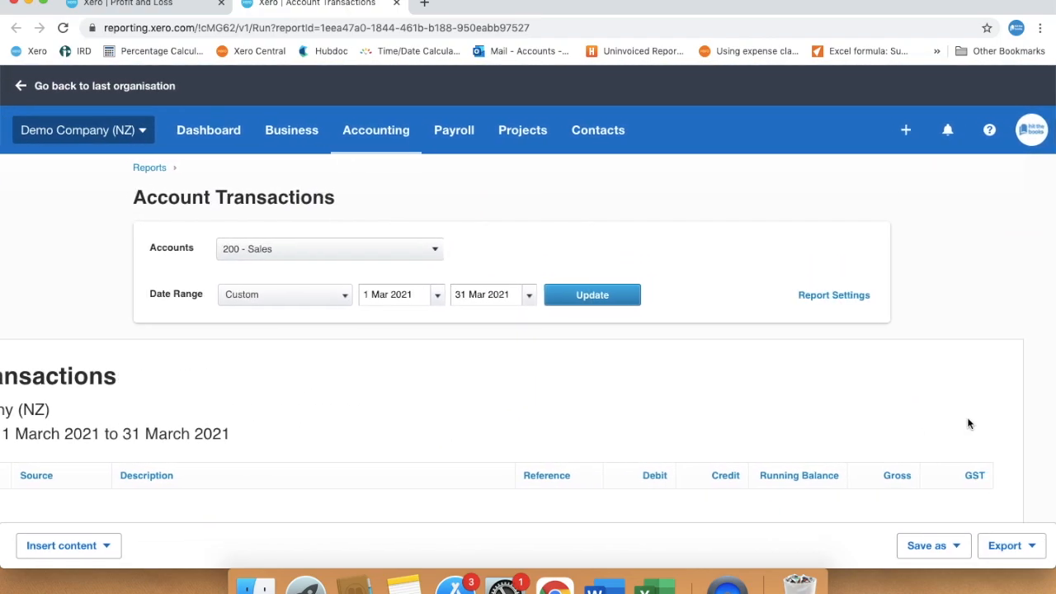
{"action": "scroll", "coordinate": [1049, 429], "scroll_direction": "down", "scroll_amount": 4}
{"action": "scroll", "coordinate": [1032, 437], "scroll_direction": "down", "scroll_amount": 3}
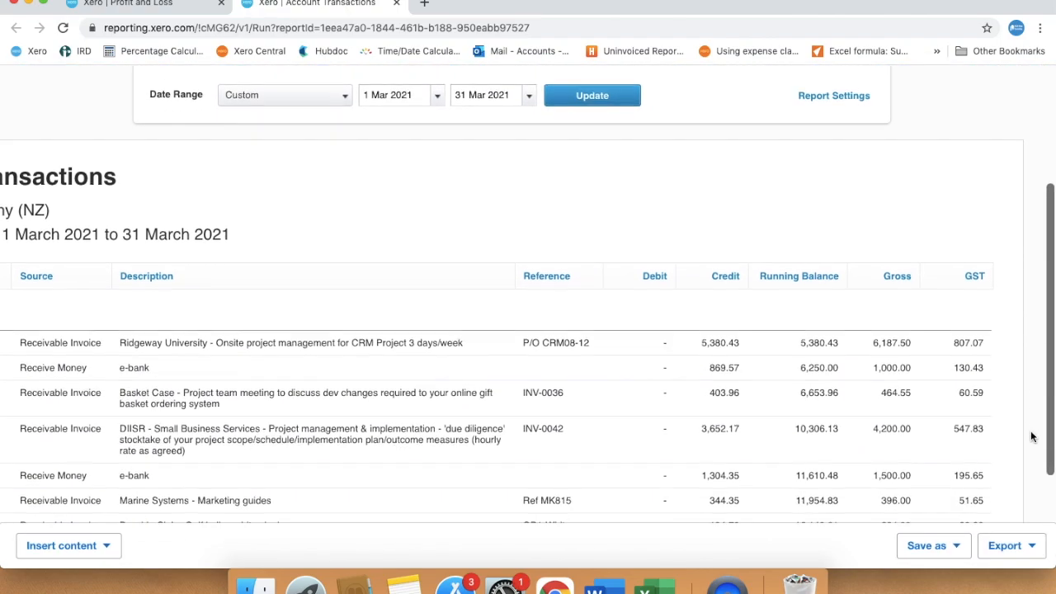
{"action": "scroll", "coordinate": [1031, 436], "scroll_direction": "down", "scroll_amount": 2}
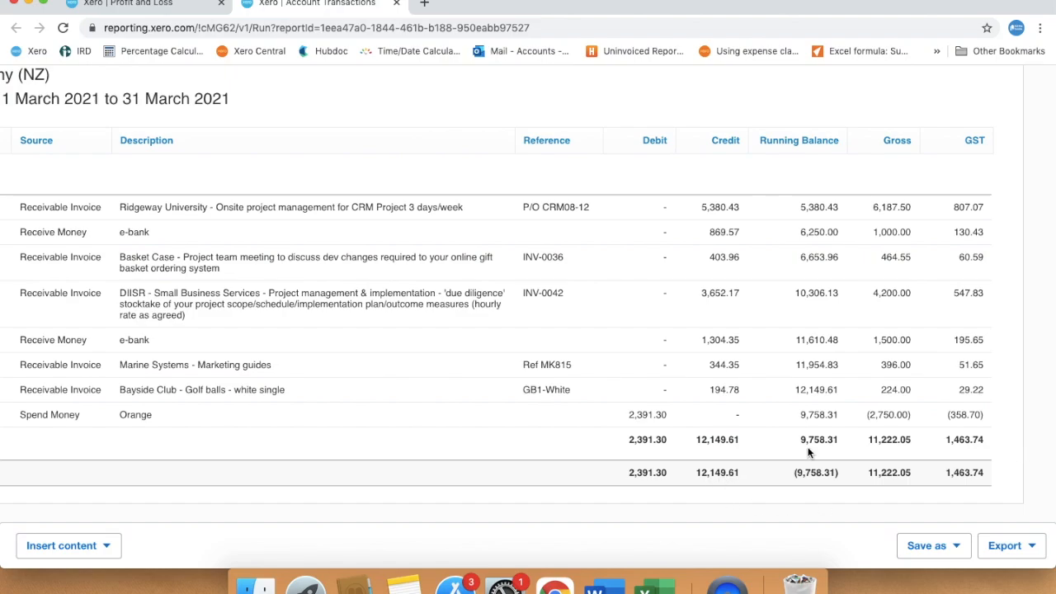
- Return to the Profit and Loss report, set it to compare with 1 period, and update it
{"action": "left_click", "coordinate": [163, 10]}
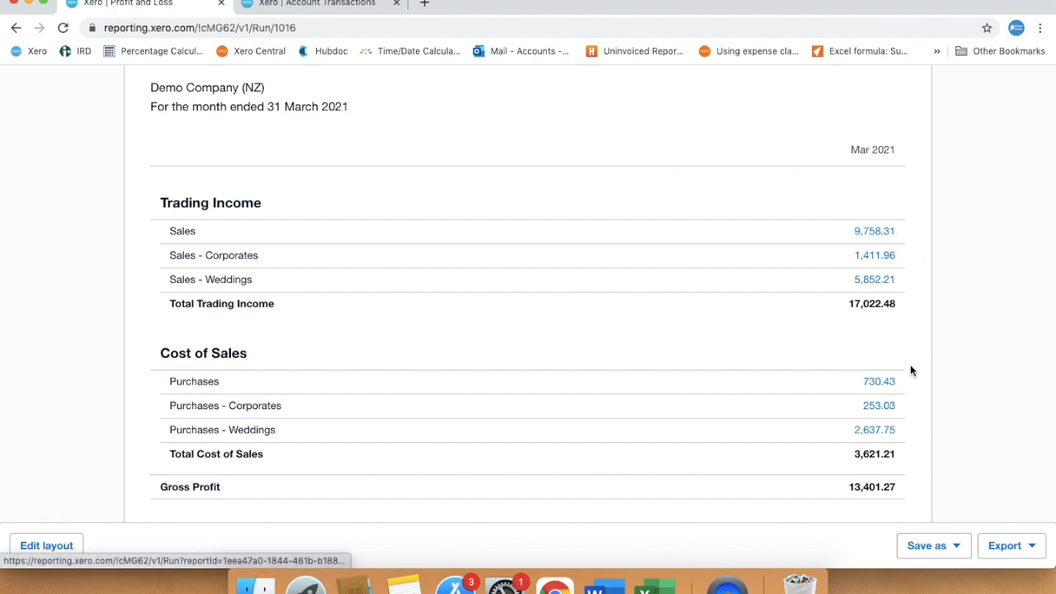
{"action": "scroll", "coordinate": [534, 395], "scroll_direction": "up", "scroll_amount": 5}
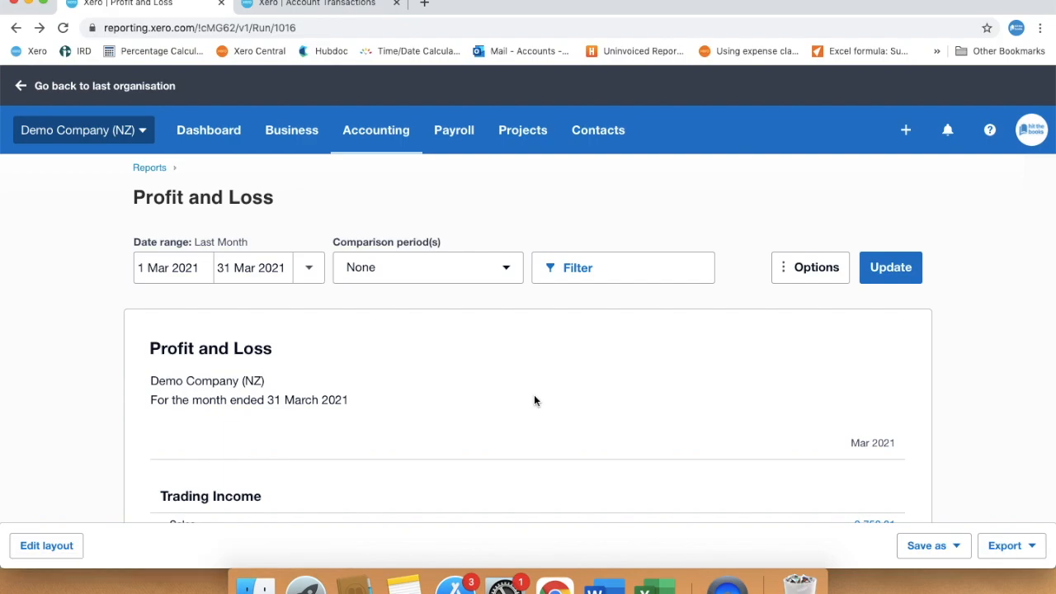
{"action": "left_click", "coordinate": [506, 274]}
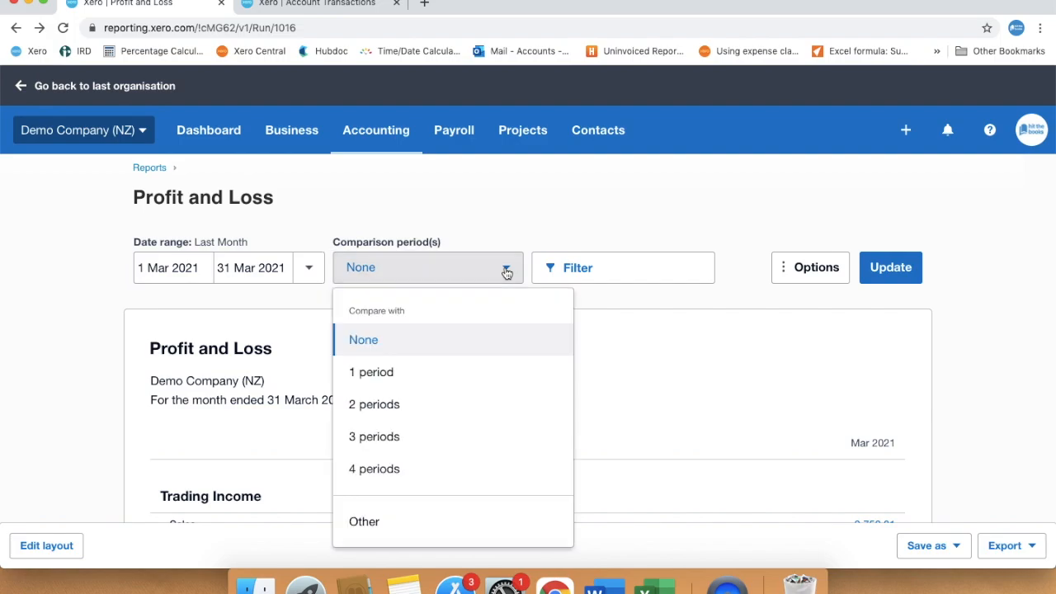
{"action": "left_click", "coordinate": [441, 371]}
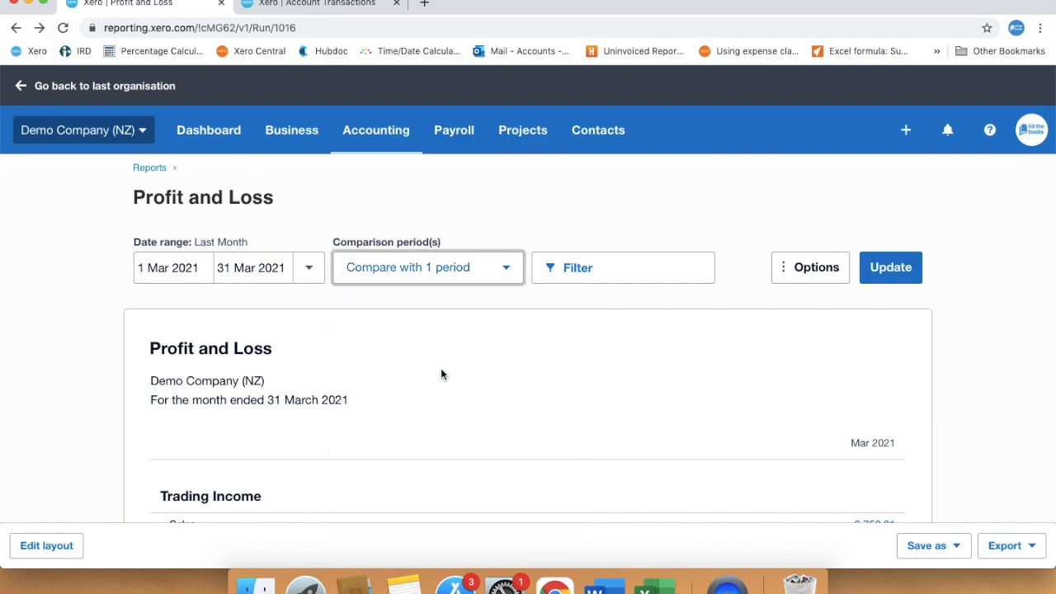
{"action": "left_click", "coordinate": [876, 275]}
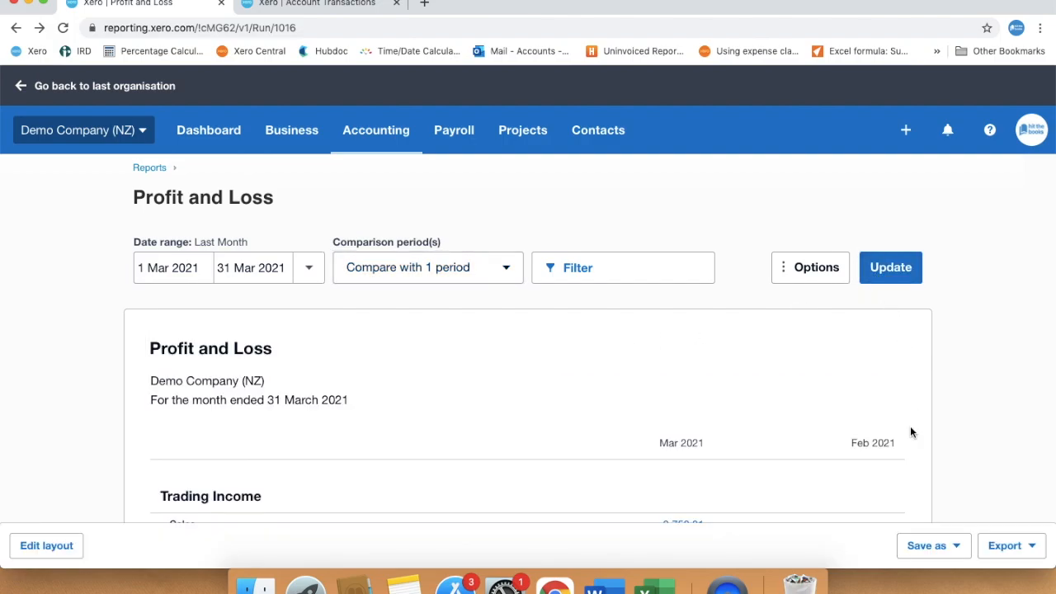
- Add the percentage of Trading Income to the report and update it
{"action": "scroll", "coordinate": [914, 451], "scroll_direction": "down", "scroll_amount": 2}
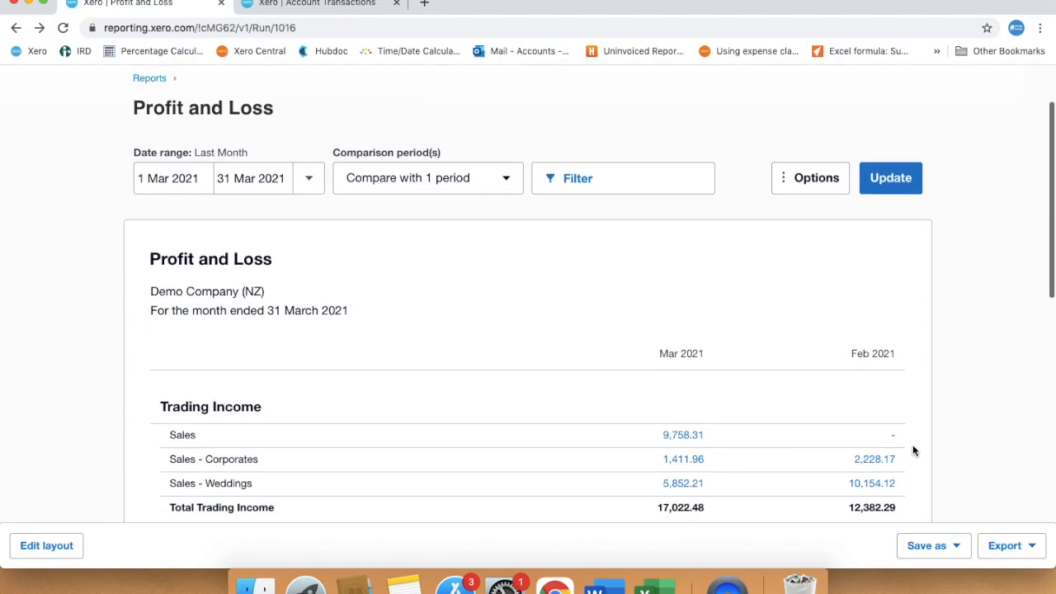
{"action": "scroll", "coordinate": [913, 451], "scroll_direction": "up", "scroll_amount": 2}
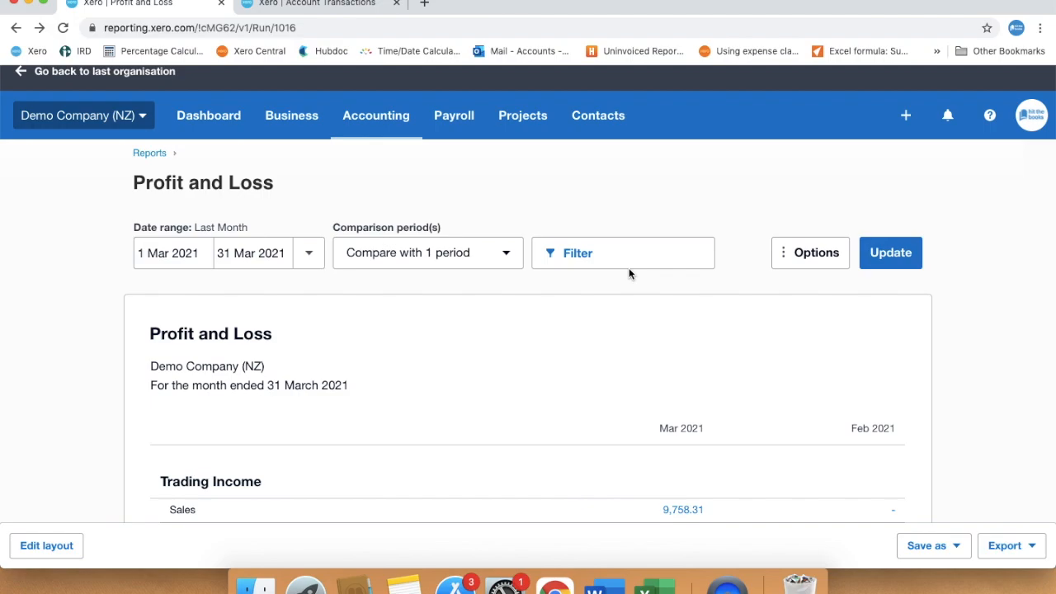
{"action": "left_click", "coordinate": [831, 262]}
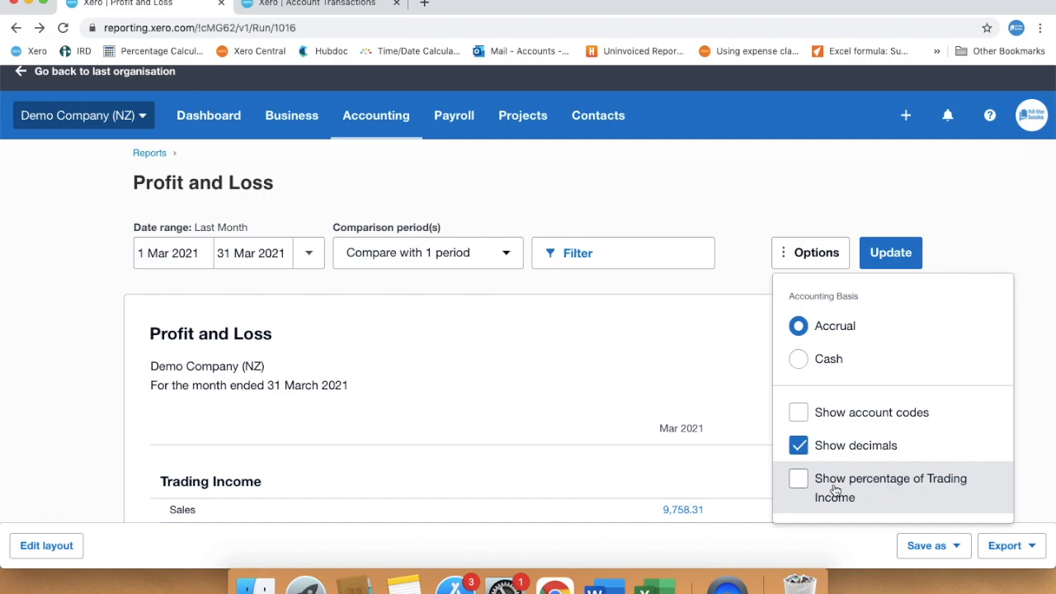
{"action": "left_click", "coordinate": [800, 485]}
{"action": "left_click", "coordinate": [864, 263]}
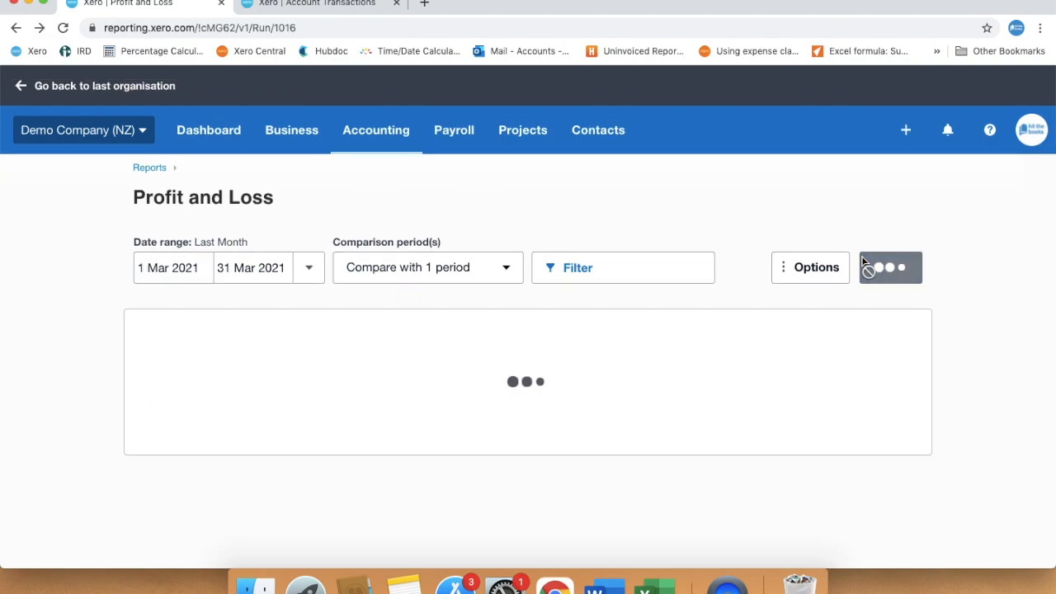
- Review each month's percentage of Trading Income across the trading income, cost of sales and gross profit lines
{"action": "scroll", "coordinate": [925, 432], "scroll_direction": "down", "scroll_amount": 4}
{"action": "scroll", "coordinate": [925, 434], "scroll_direction": "down", "scroll_amount": 1}
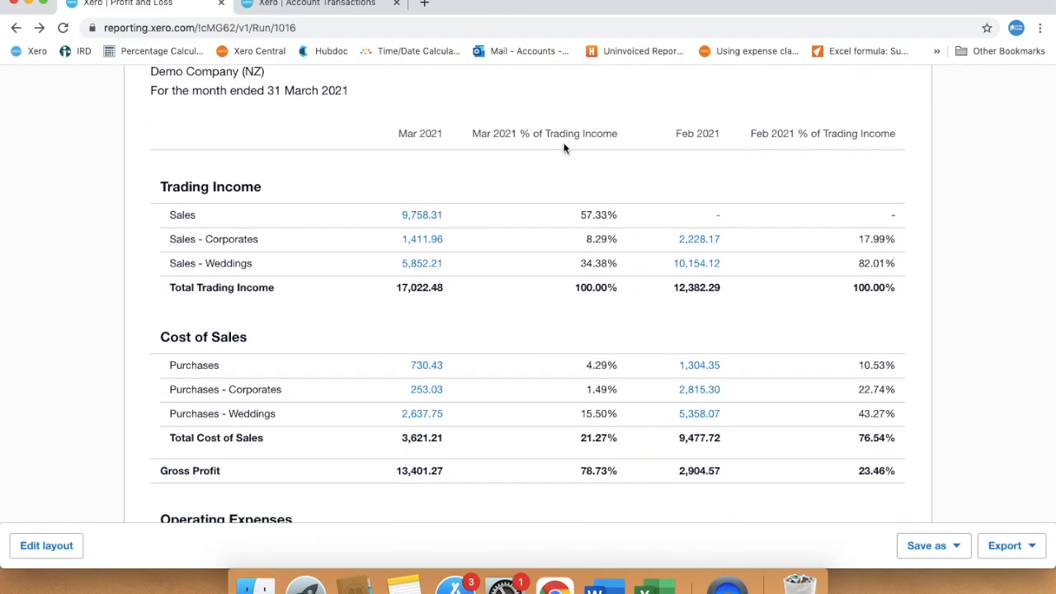
{"action": "scroll", "coordinate": [809, 151], "scroll_direction": "up", "scroll_amount": 4}
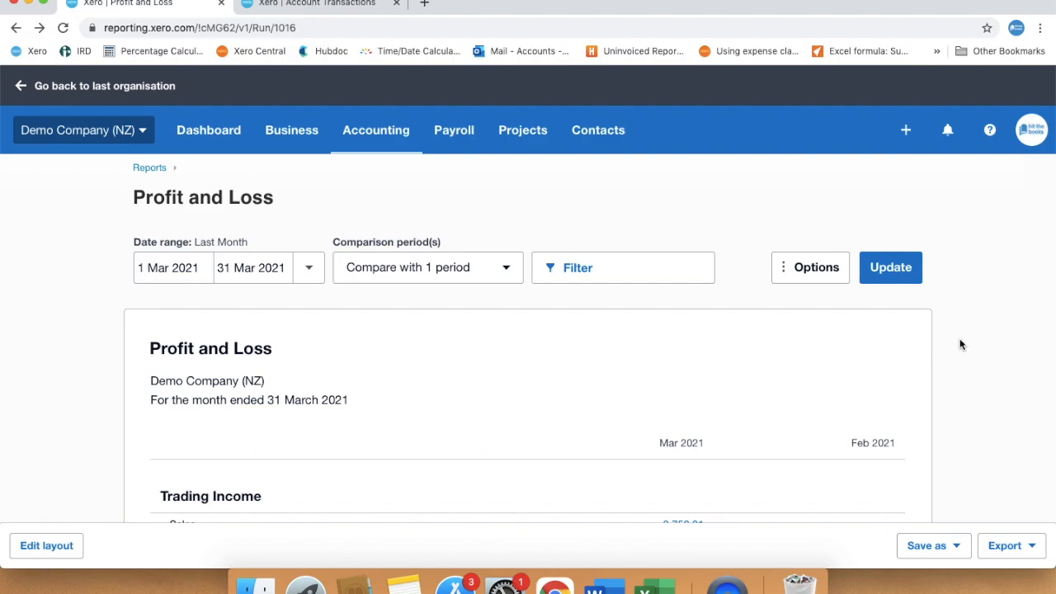
{"action": "scroll", "coordinate": [959, 339], "scroll_direction": "down", "scroll_amount": 3}
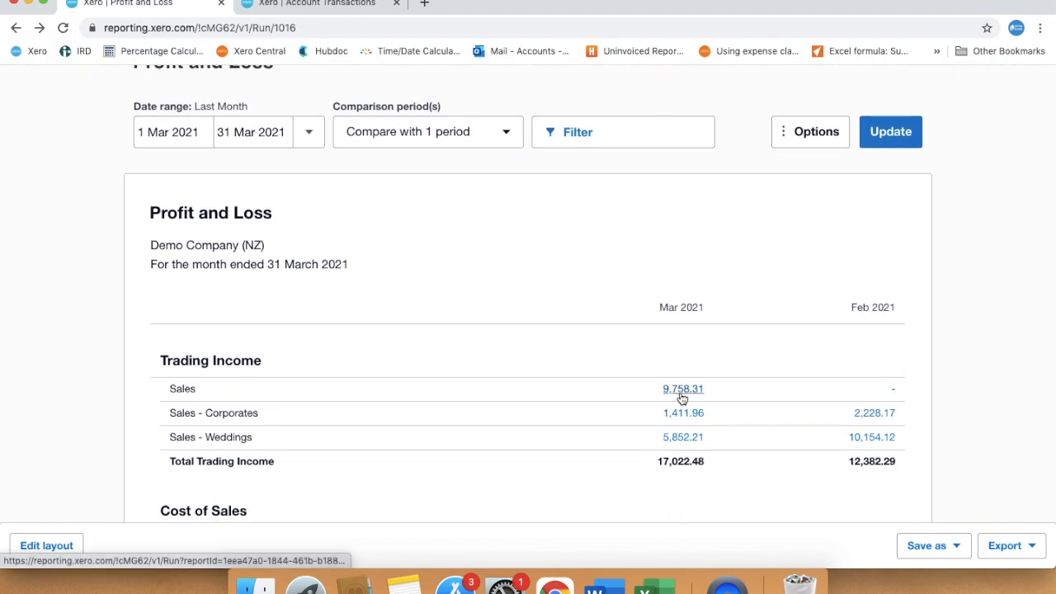
- From the Sales Transactions report, open the DIISR - Small Business Services invoice in a new browser tab and review its payment details
{"action": "left_click", "coordinate": [341, 5]}
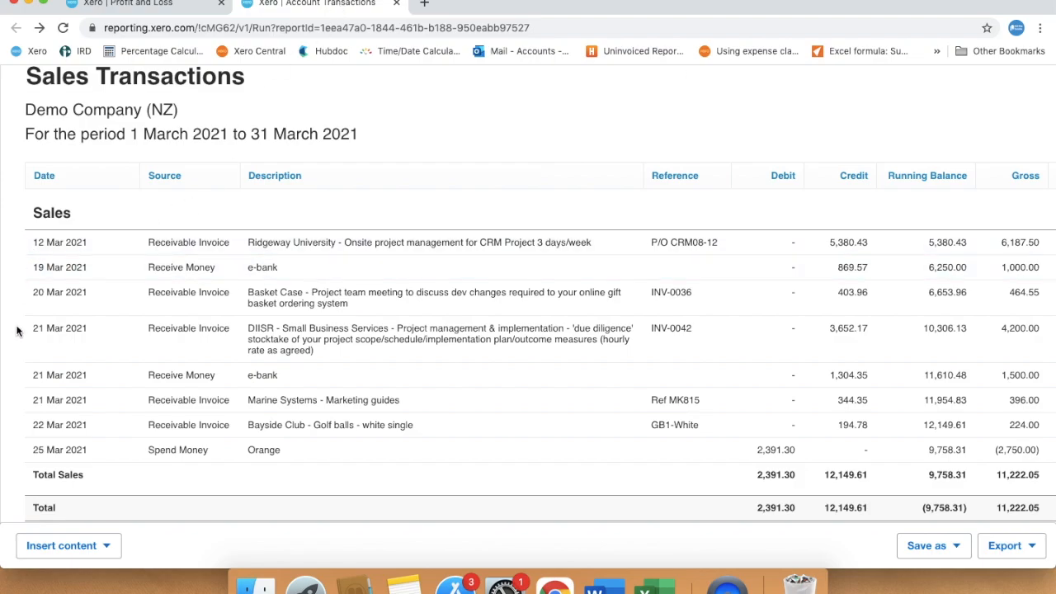
{"action": "right_click", "coordinate": [272, 344]}
{"action": "left_click", "coordinate": [374, 239]}
{"action": "left_click", "coordinate": [465, 5]}
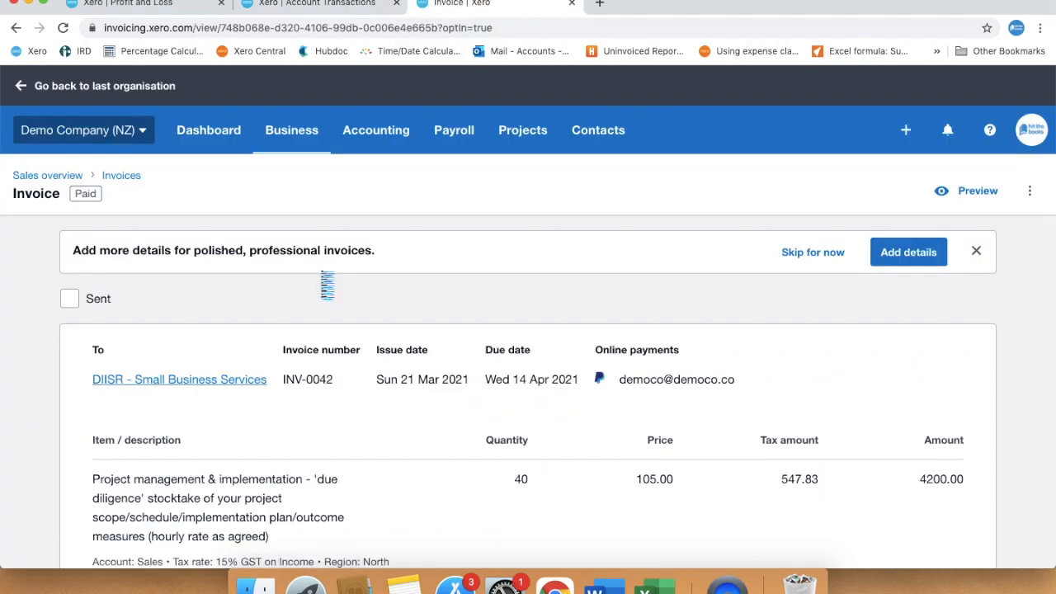
{"action": "scroll", "coordinate": [406, 394], "scroll_direction": "down", "scroll_amount": 5}
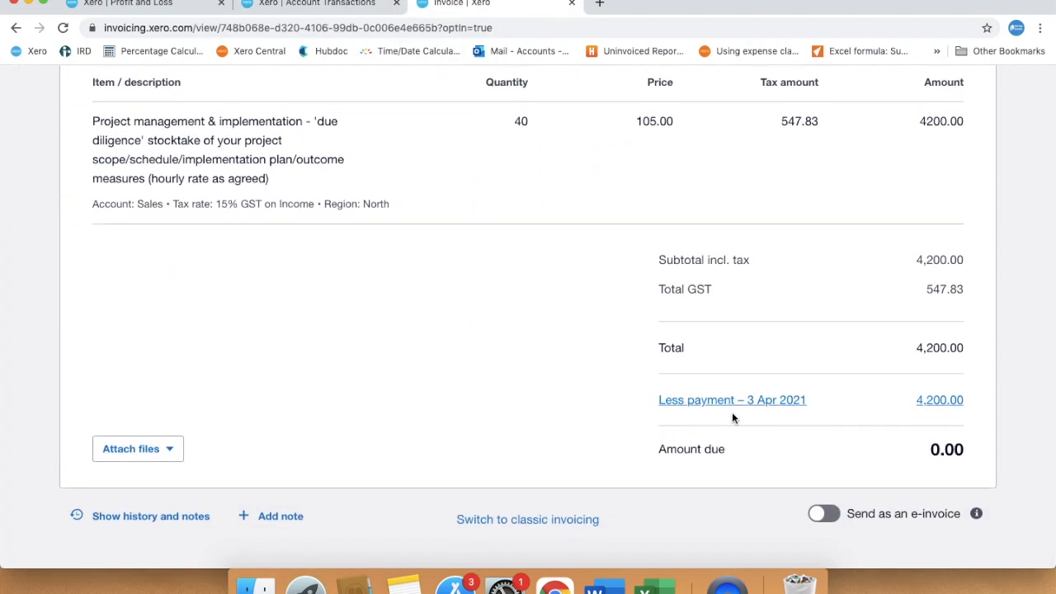
- Return to the Profit and Loss report, change its accounting basis to Cash, and update it
{"action": "left_click", "coordinate": [162, 3]}
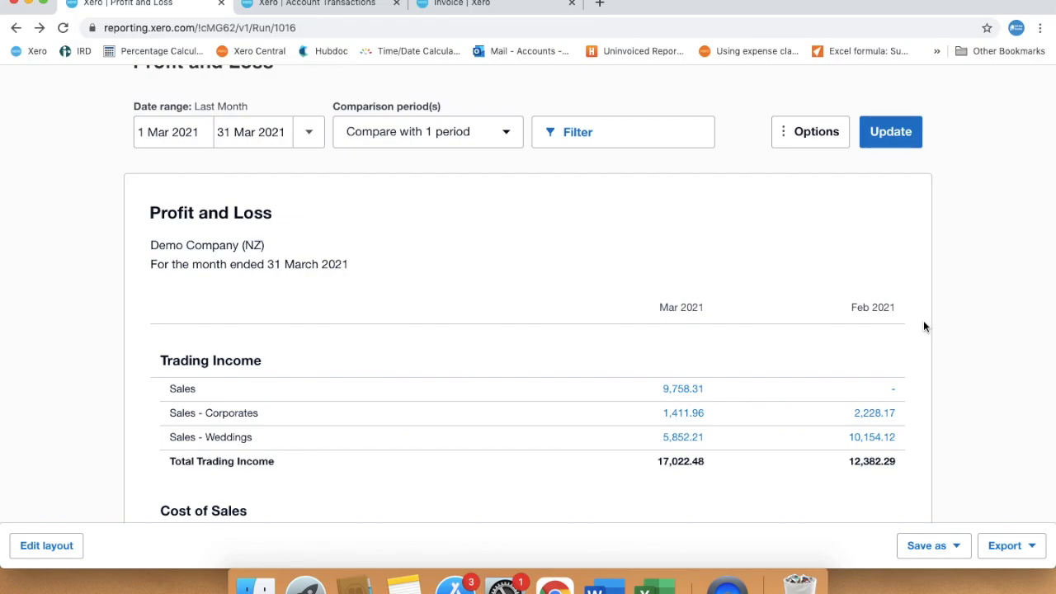
{"action": "left_click", "coordinate": [794, 127]}
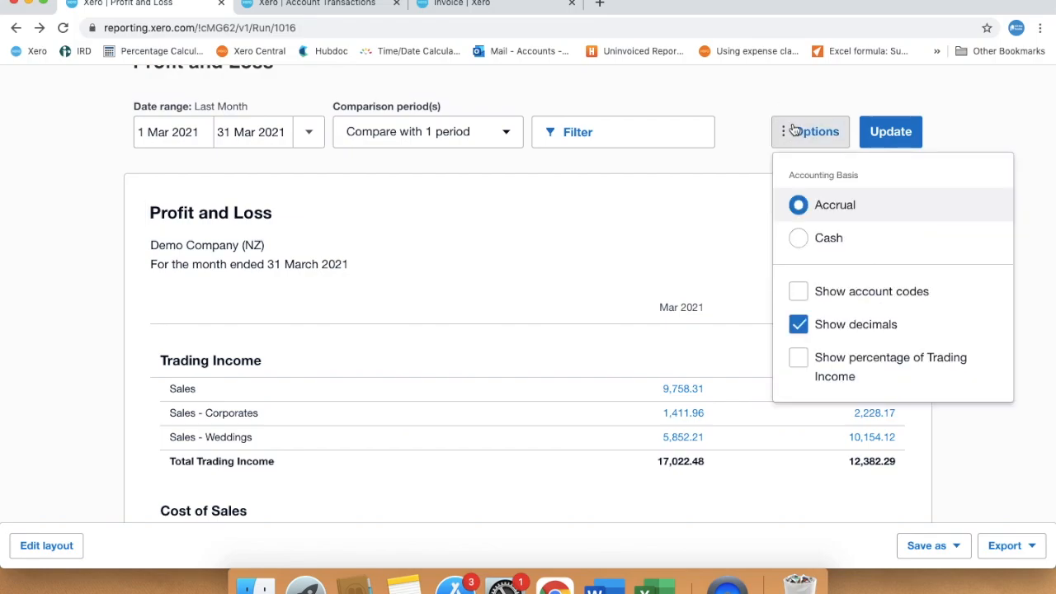
{"action": "left_click", "coordinate": [800, 240]}
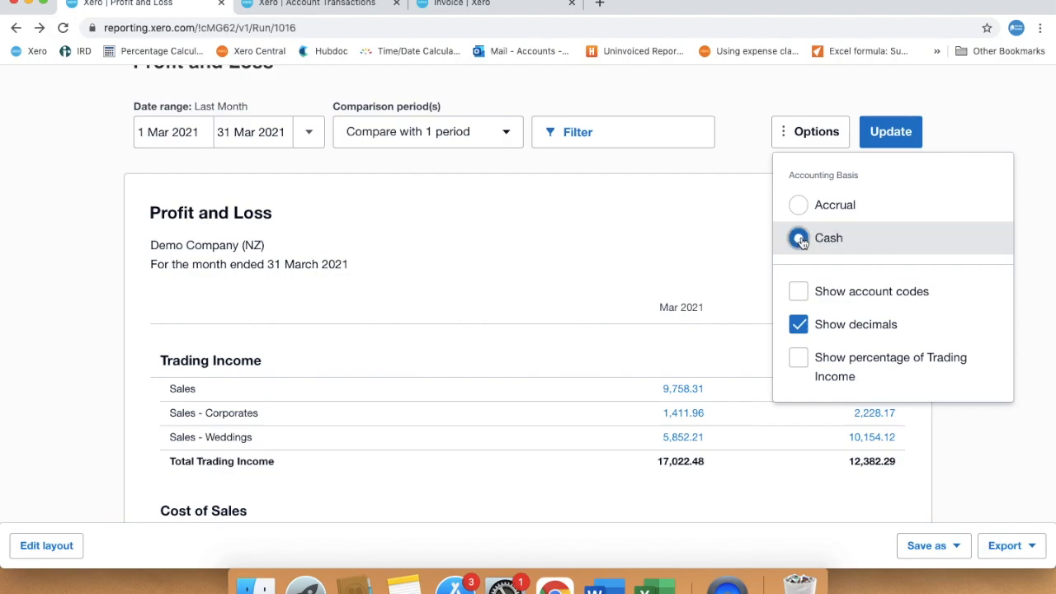
{"action": "left_click", "coordinate": [890, 132]}
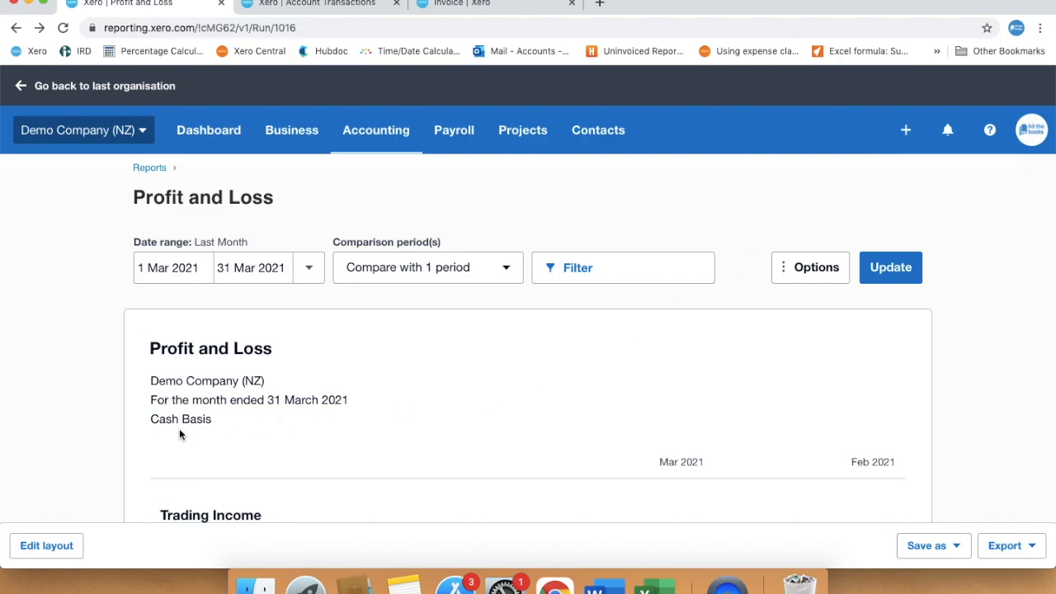
{"action": "scroll", "coordinate": [179, 435], "scroll_direction": "down", "scroll_amount": 3}
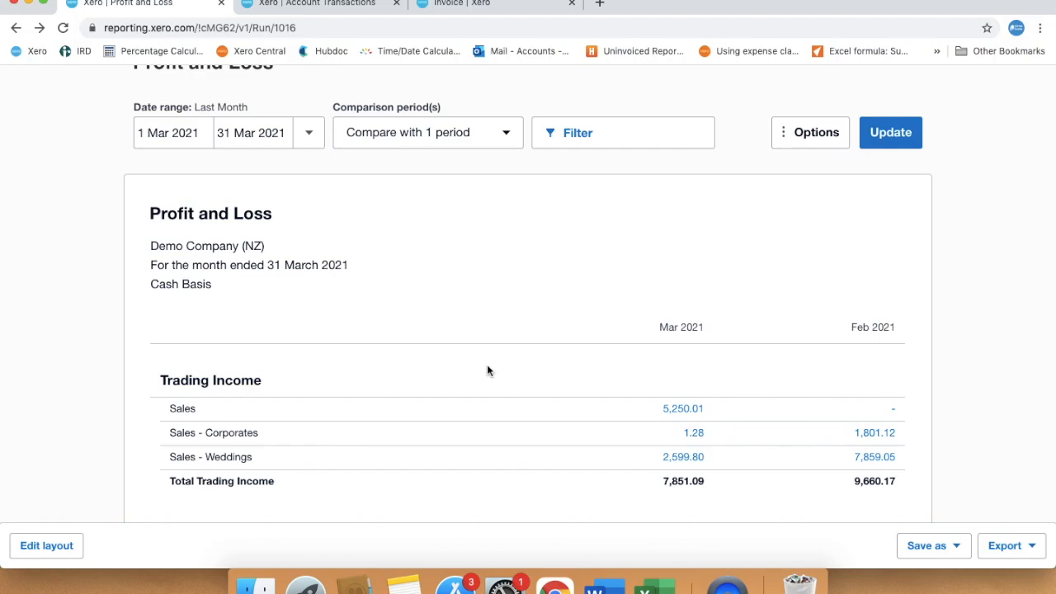
- In the report layout, add a date column covering Year to Date and name it YTD
{"action": "left_click", "coordinate": [50, 549]}
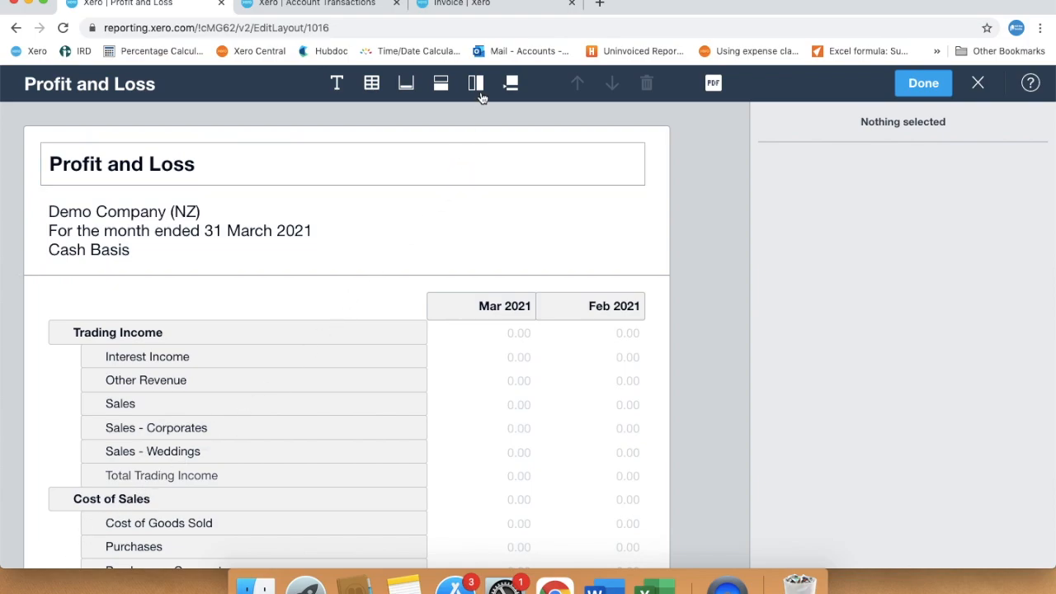
{"action": "left_click", "coordinate": [477, 85]}
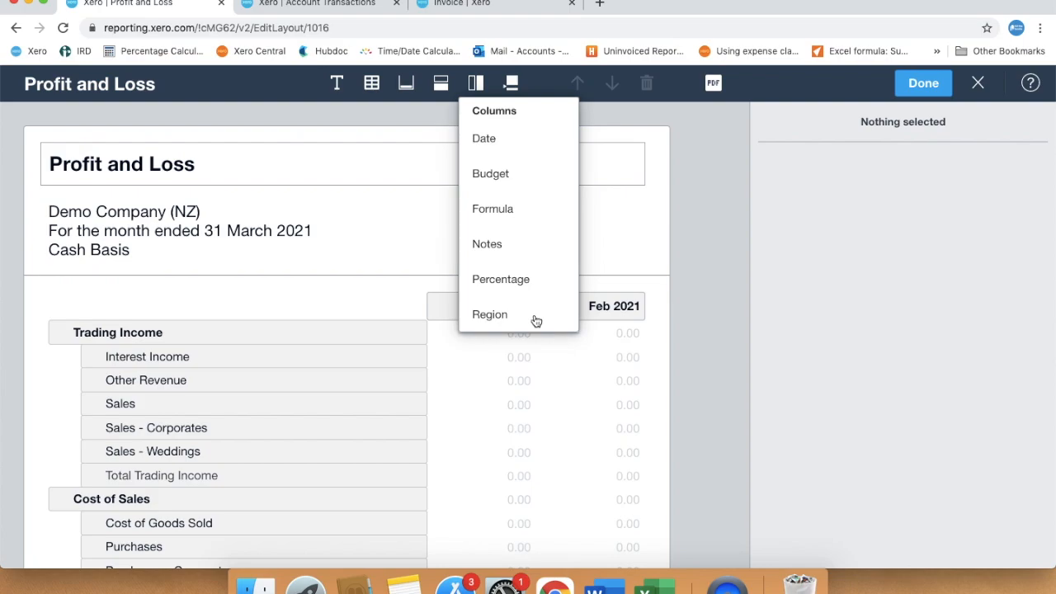
{"action": "left_click", "coordinate": [492, 142]}
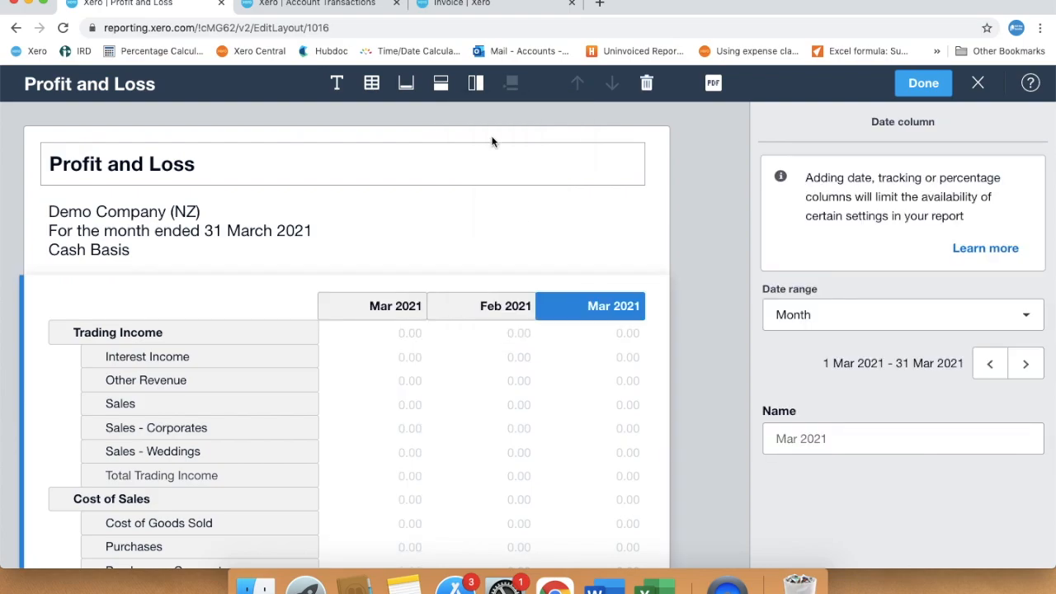
{"action": "left_click", "coordinate": [1026, 320]}
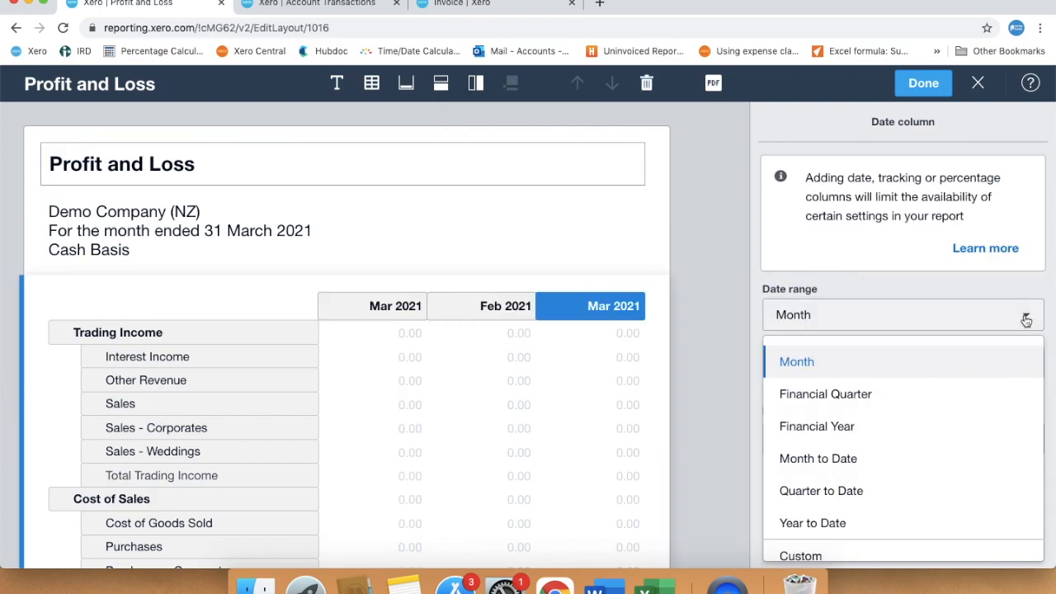
{"action": "left_click", "coordinate": [844, 525]}
{"action": "left_click", "coordinate": [831, 443]}
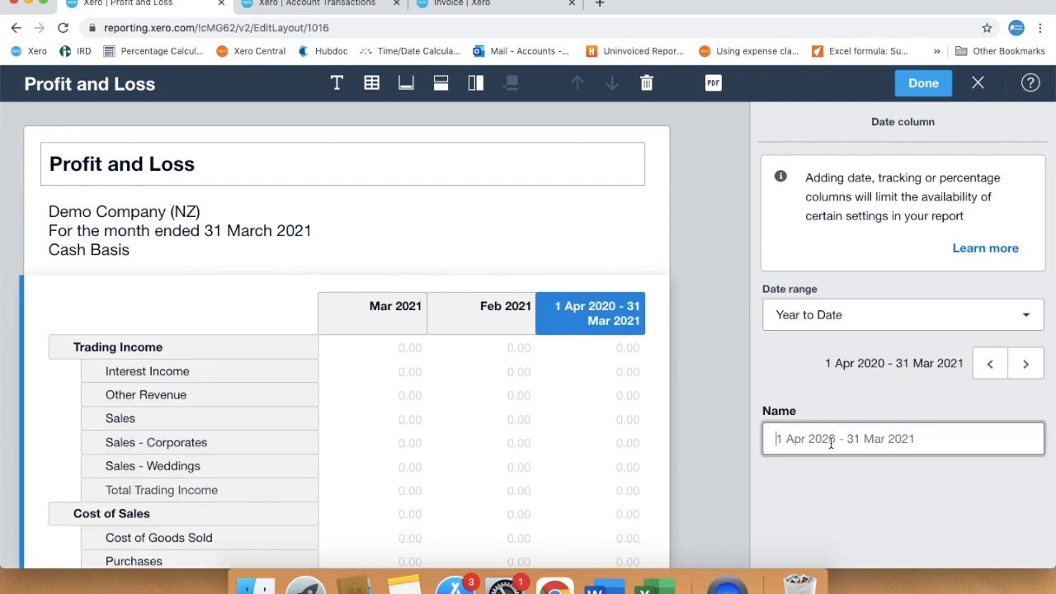
{"action": "type", "text": "YTD"}
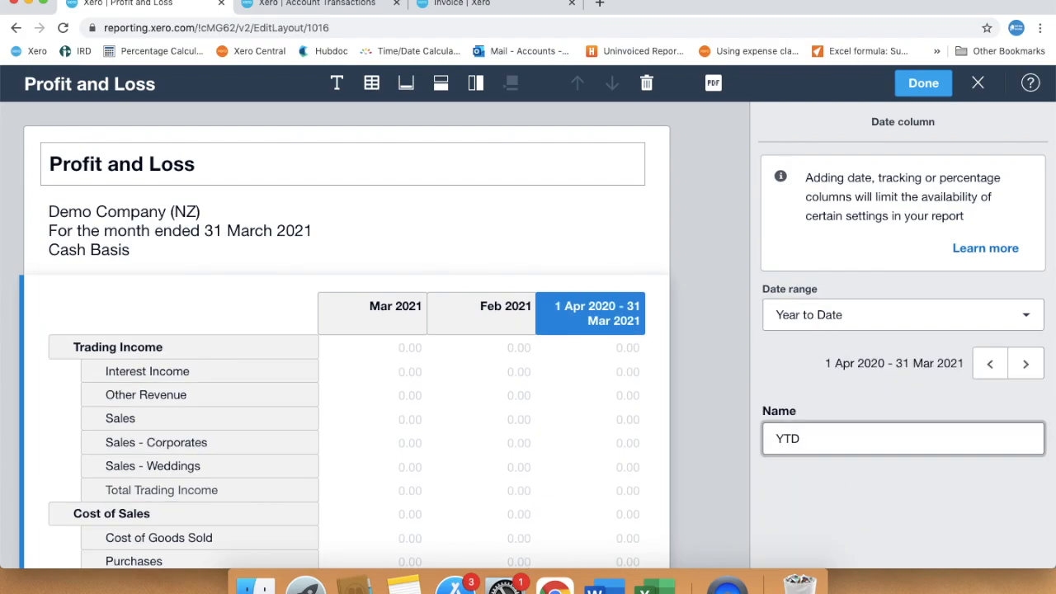
{"action": "left_click", "coordinate": [605, 363]}
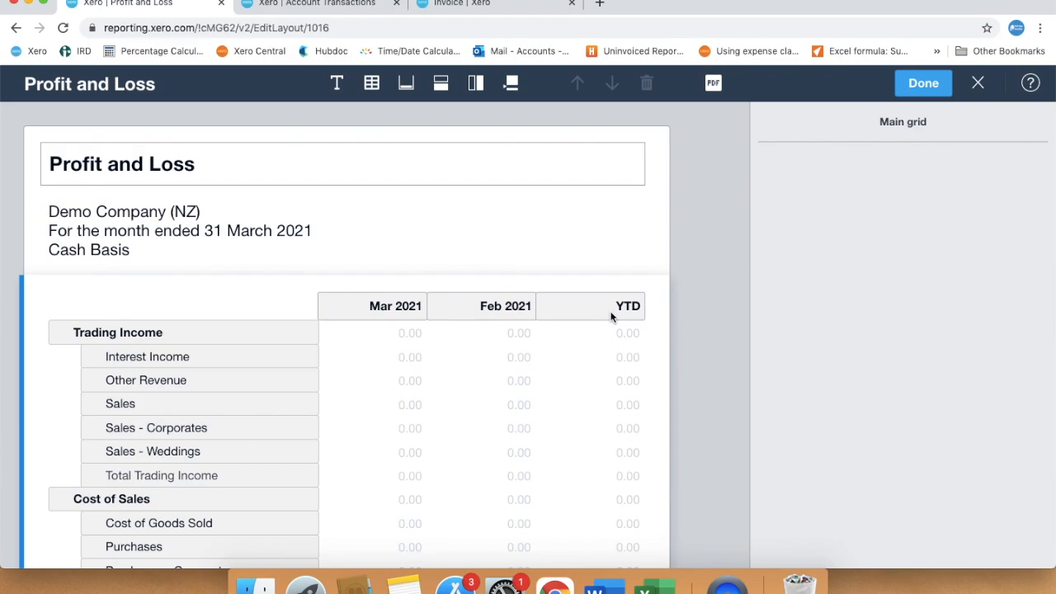
- Move the Feb 2021 column ahead of Mar 2021 and finish editing the layout
{"action": "left_click_drag", "start_coordinate": [514, 306], "coordinate": [343, 307]}
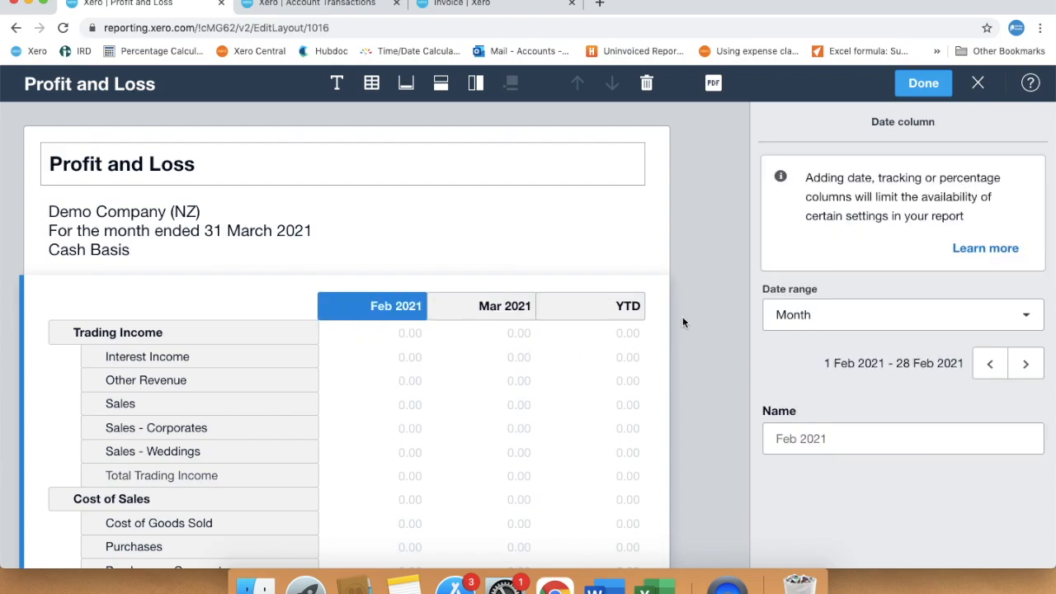
{"action": "left_click", "coordinate": [914, 89]}
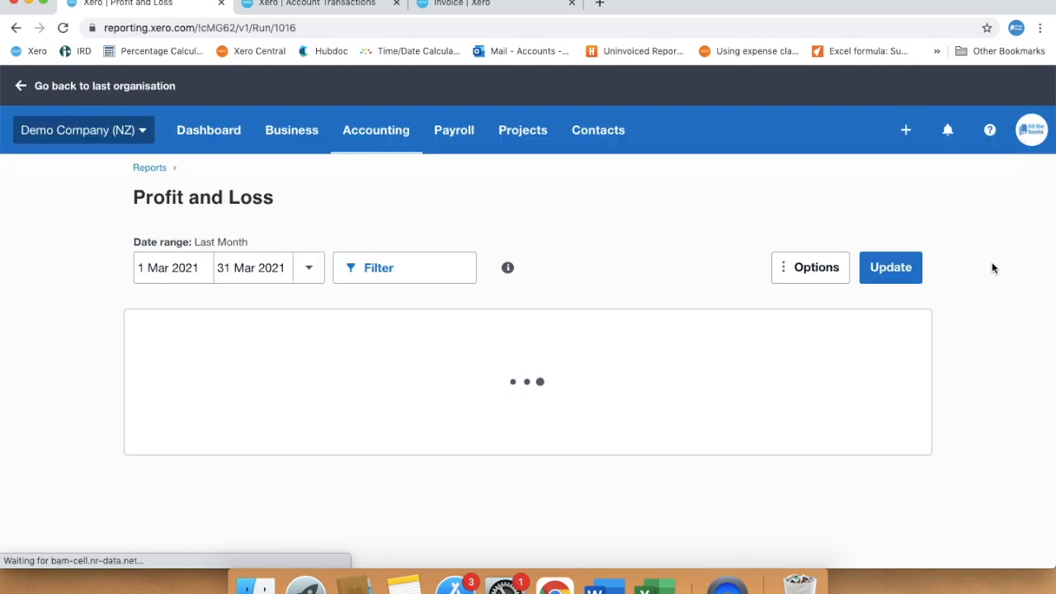
{"action": "scroll", "coordinate": [980, 340], "scroll_direction": "down", "scroll_amount": 5}
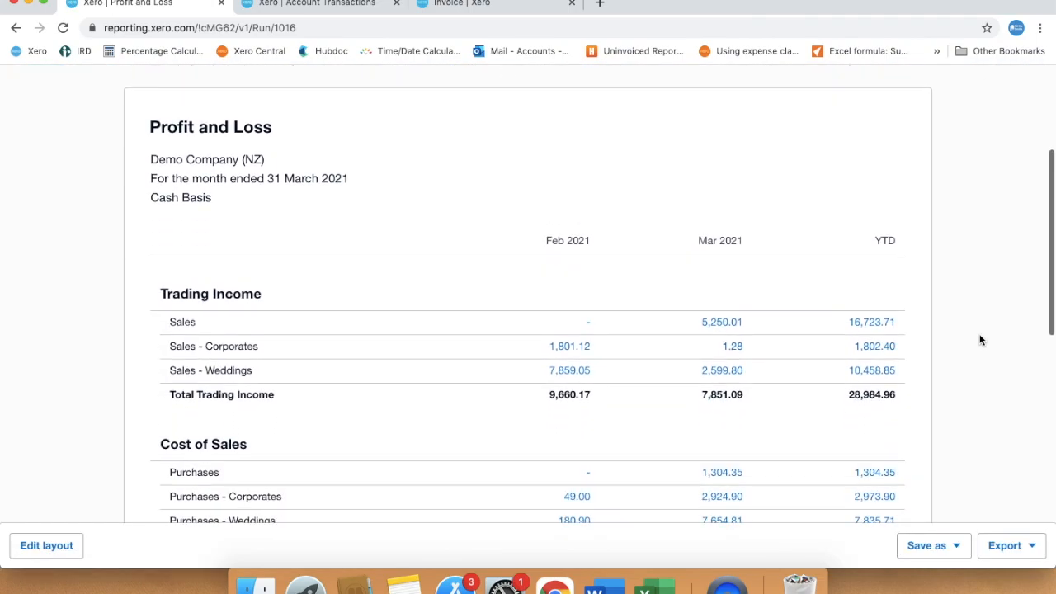
{"action": "scroll", "coordinate": [980, 340], "scroll_direction": "down", "scroll_amount": 7}
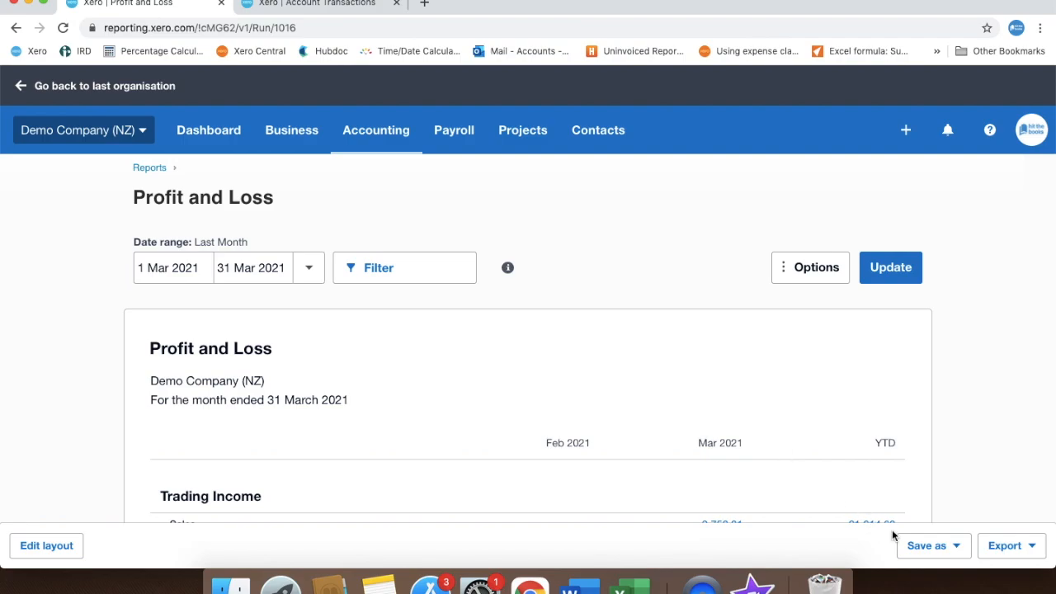
- Save the report as a custom report named "Profit and Loss - 2 months VS YTD"
{"action": "left_click", "coordinate": [957, 550]}
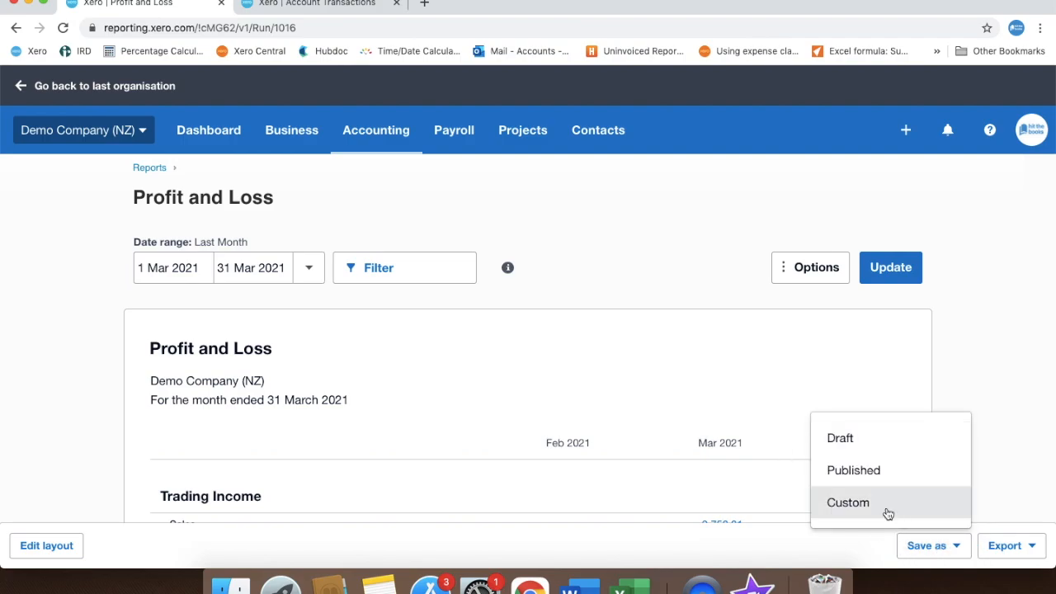
{"action": "left_click", "coordinate": [885, 510]}
{"action": "left_click", "coordinate": [592, 307]}
{"action": "type", "text": "- 2 months VS YTD"}
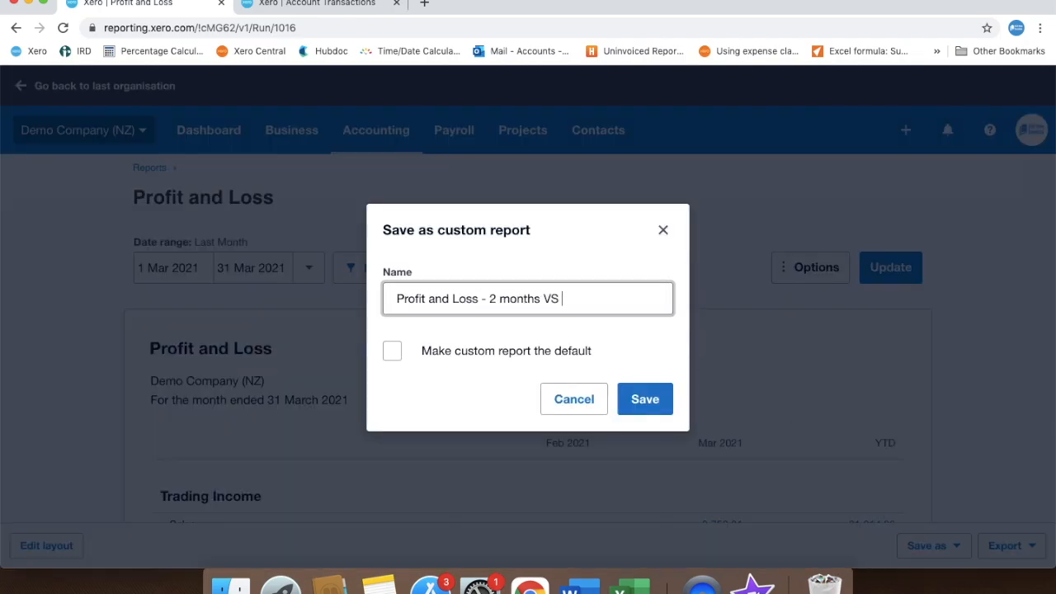
{"action": "left_click", "coordinate": [638, 408]}
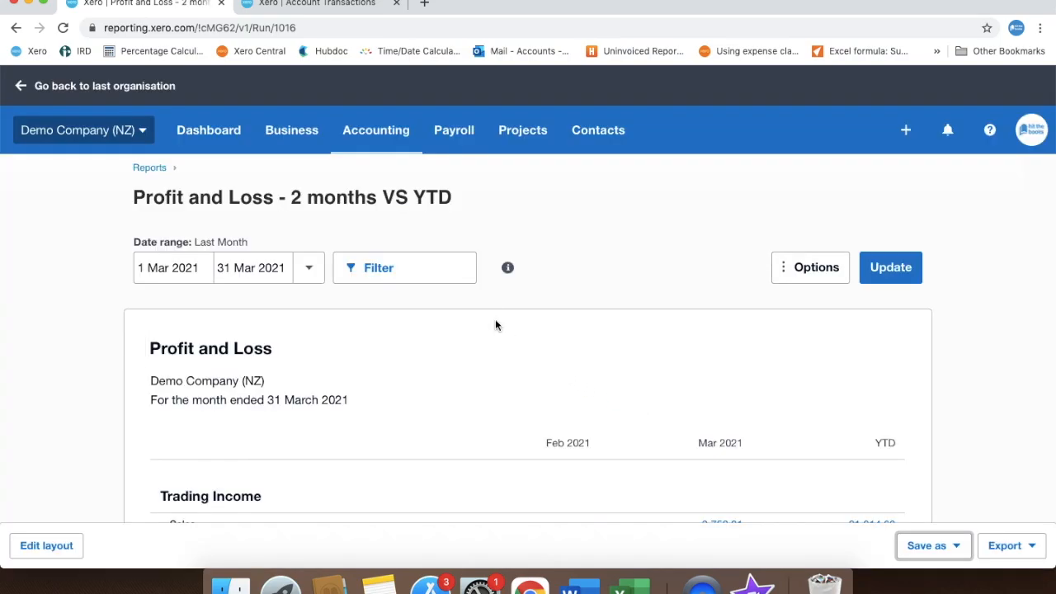
- Open the reports list in a new browser tab and open the custom report "Profit and Loss - 2 months VS YTD"
{"action": "left_click", "coordinate": [373, 140]}
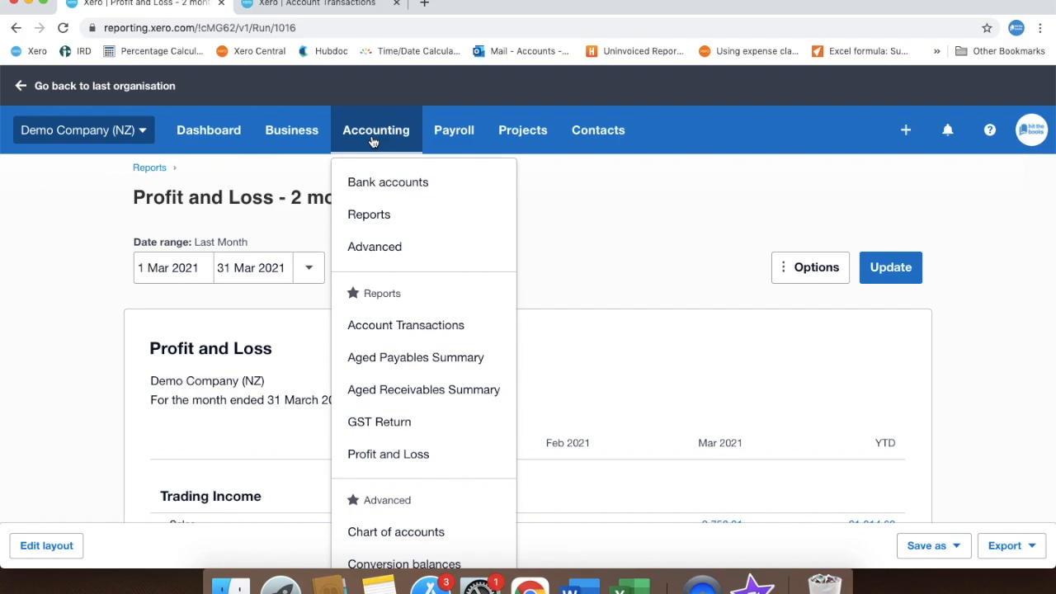
{"action": "right_click", "coordinate": [381, 215]}
{"action": "left_click", "coordinate": [394, 219]}
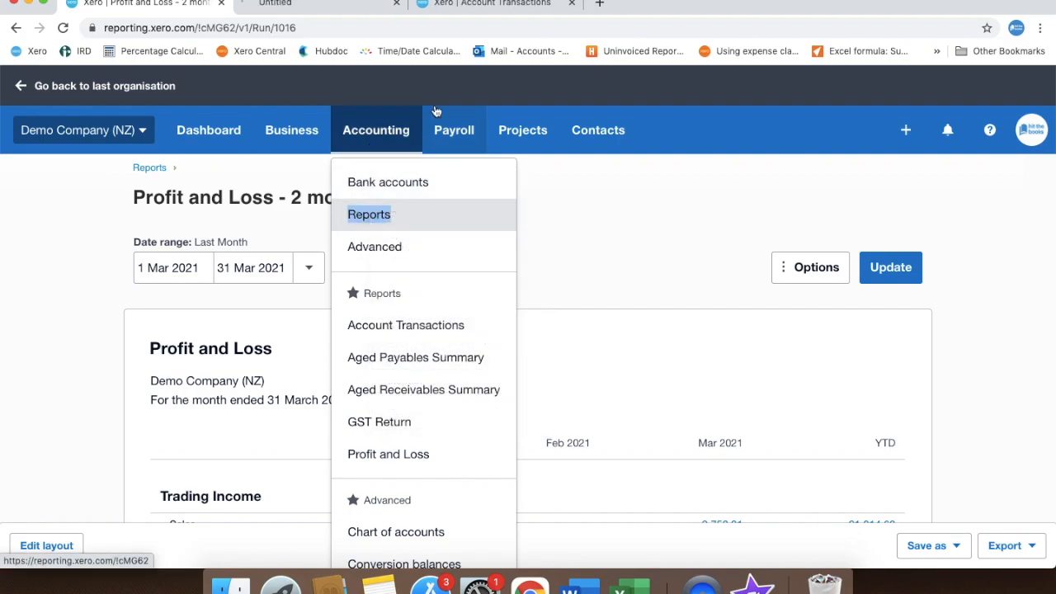
{"action": "left_click", "coordinate": [366, 7]}
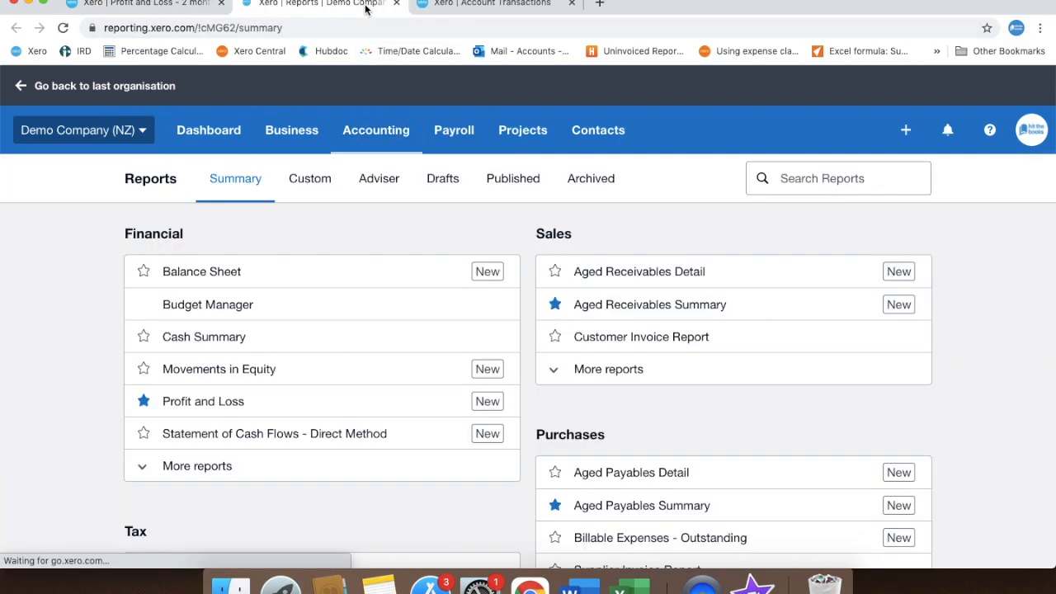
{"action": "left_click", "coordinate": [326, 178]}
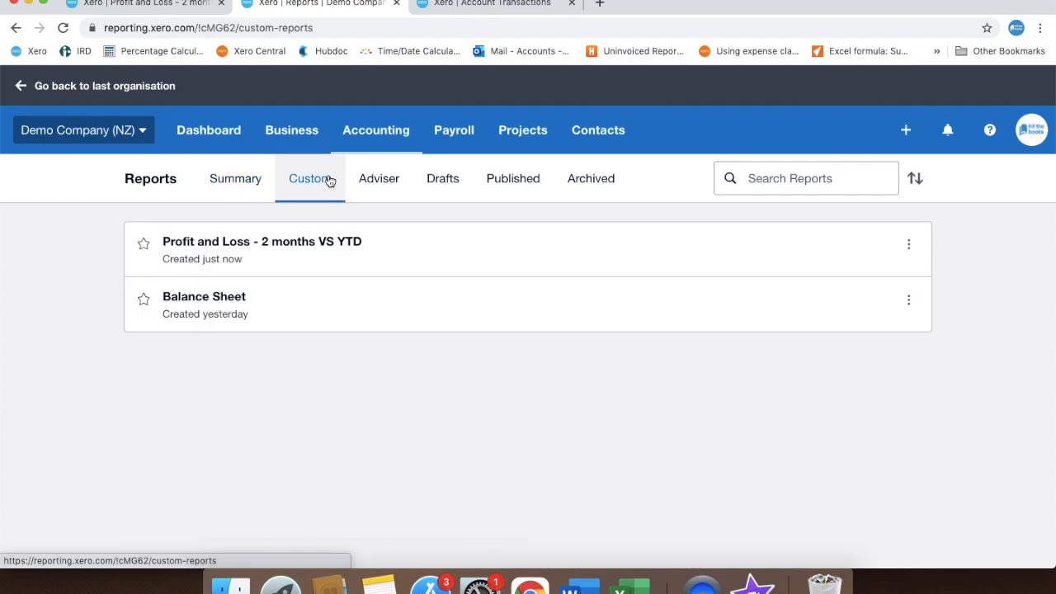
{"action": "left_click", "coordinate": [392, 262]}
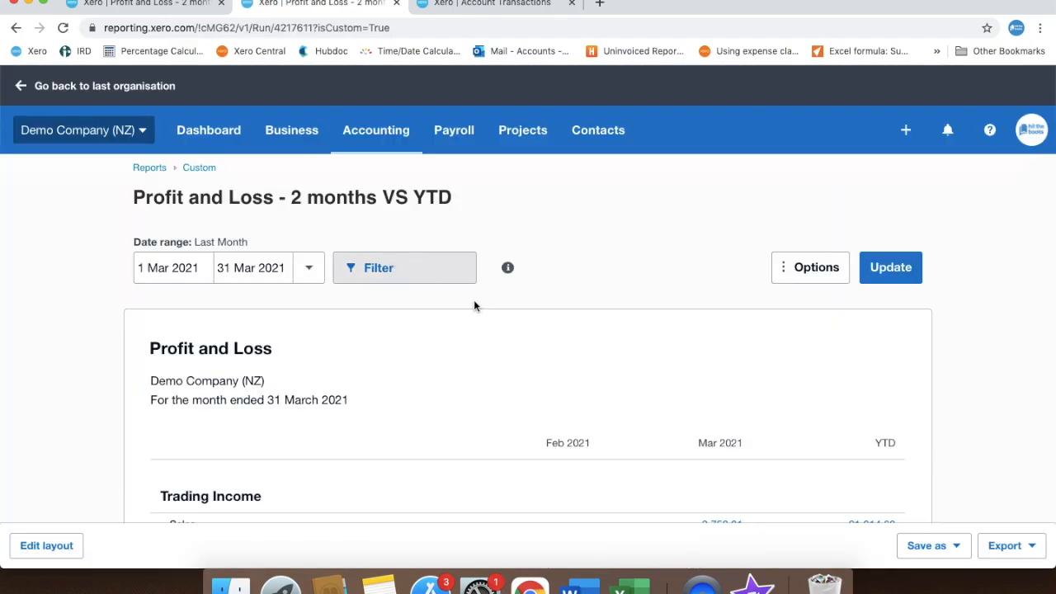
- Save the custom report as a draft and open the new Profit and Loss draft from the draft reports
{"action": "left_click", "coordinate": [955, 549]}
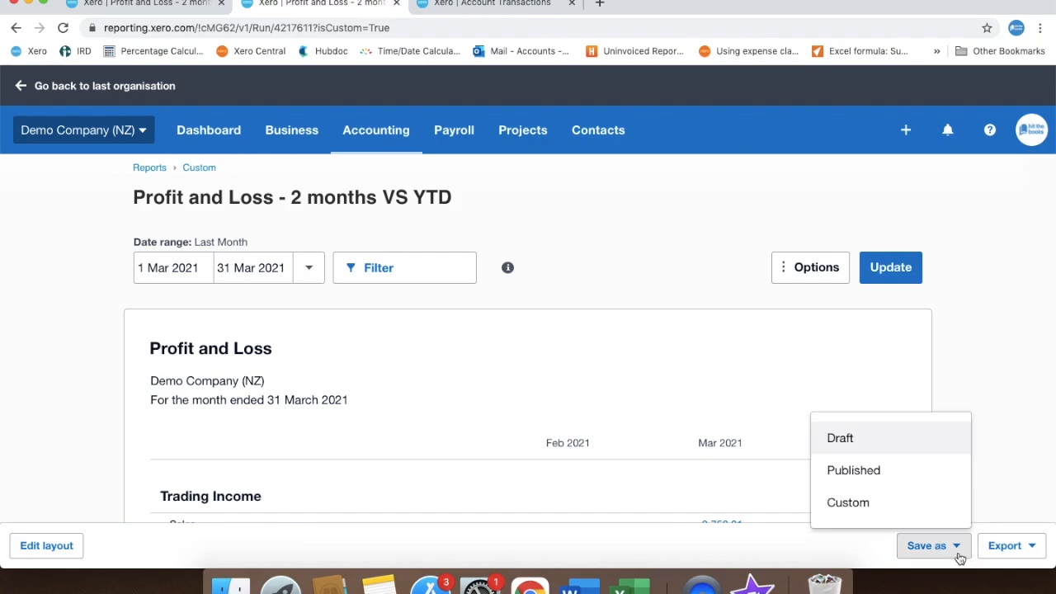
{"action": "left_click", "coordinate": [928, 443]}
{"action": "left_click", "coordinate": [152, 169]}
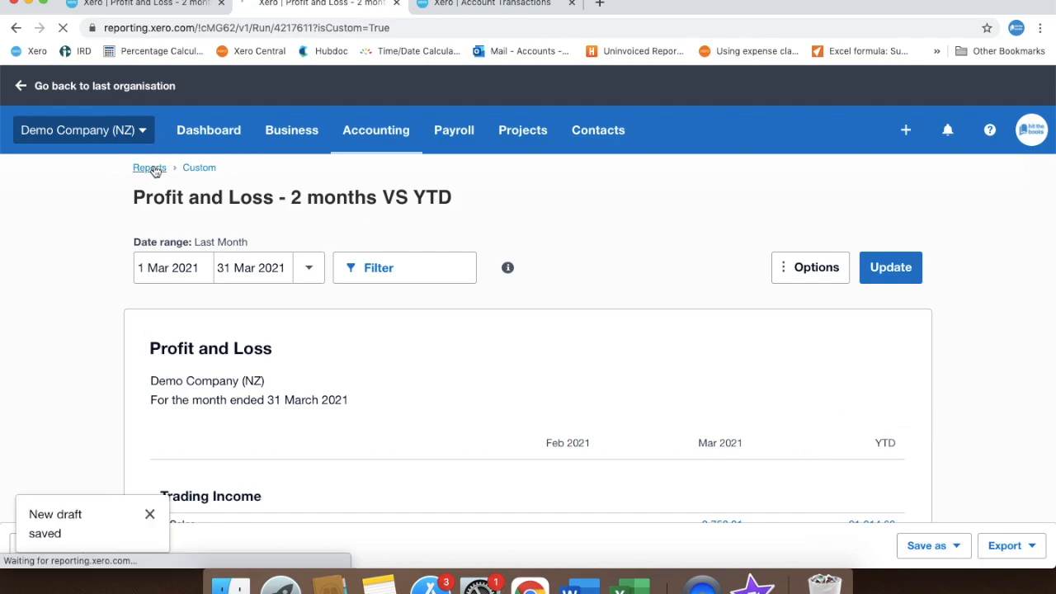
{"action": "left_click", "coordinate": [426, 182]}
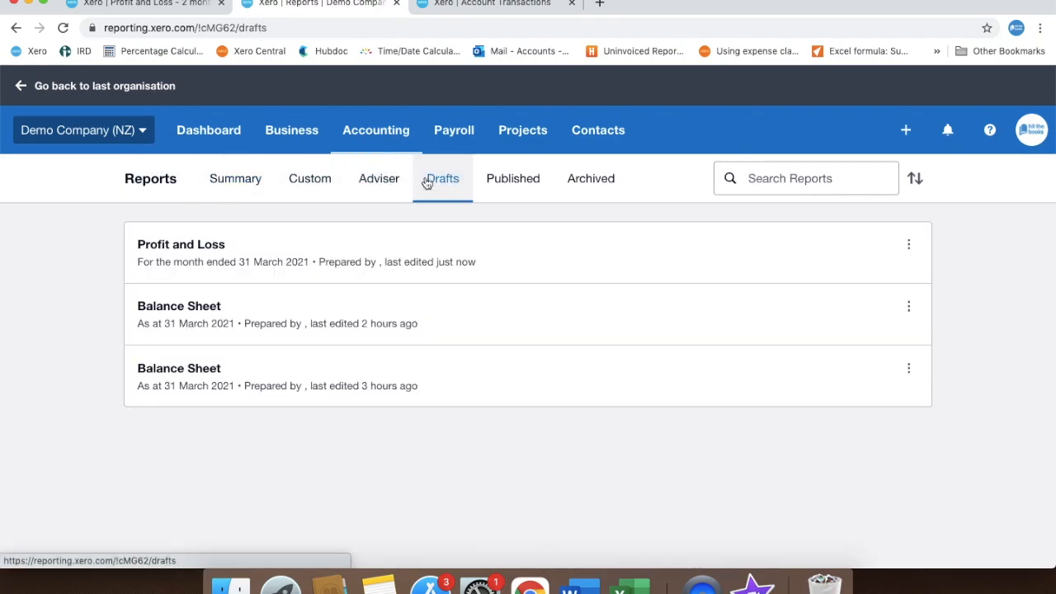
{"action": "left_click", "coordinate": [409, 263]}
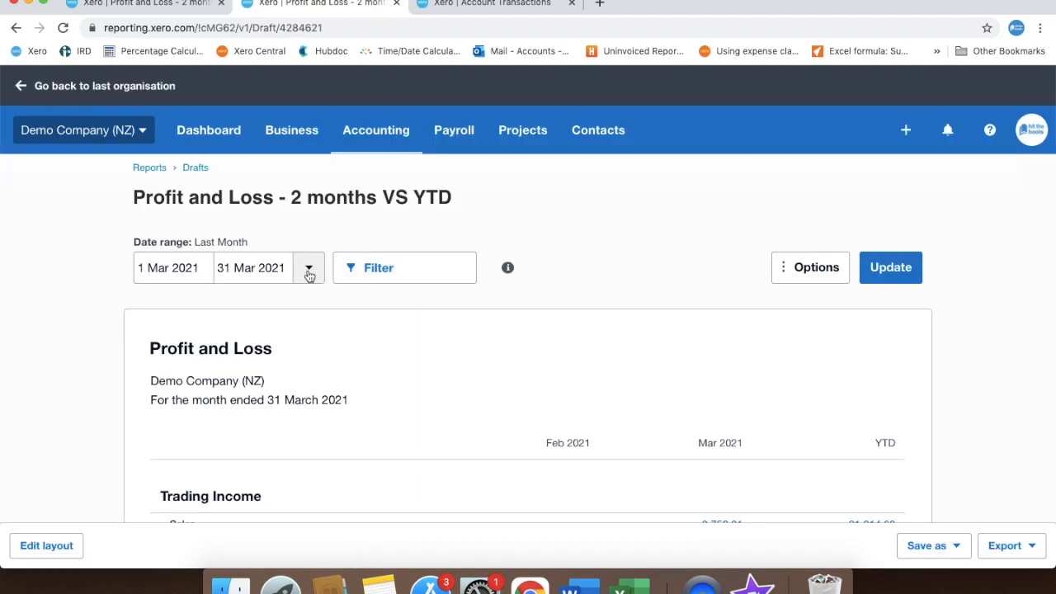
- Set the draft report's date range to This Month (1 Apr 2021 to 30 Apr 2021) and update it
{"action": "left_click", "coordinate": [308, 276]}
{"action": "left_click", "coordinate": [303, 306]}
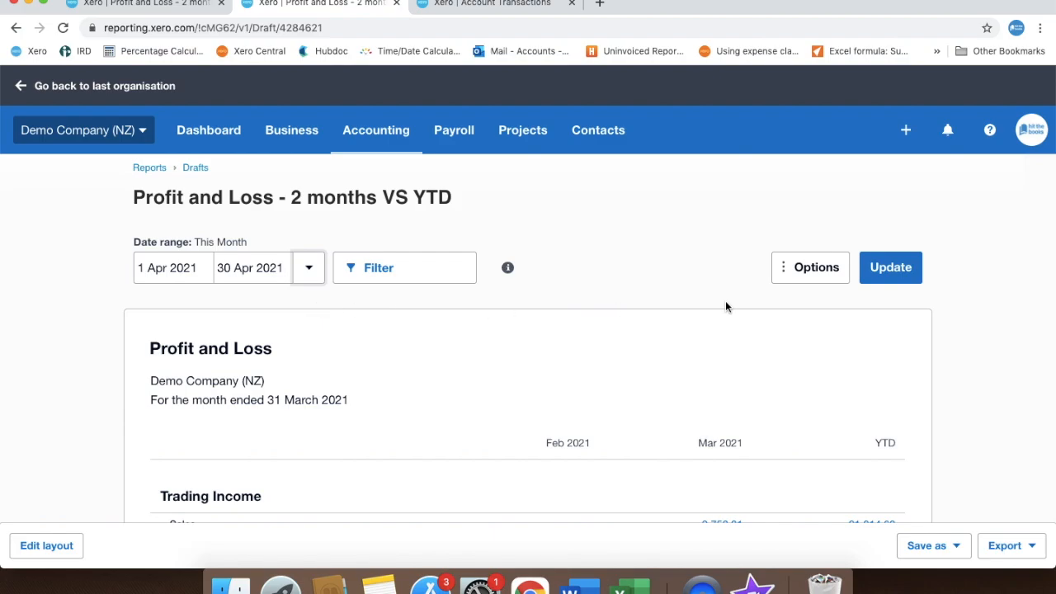
{"action": "left_click", "coordinate": [889, 274]}
{"action": "scroll", "coordinate": [557, 306], "scroll_direction": "down", "scroll_amount": 1}
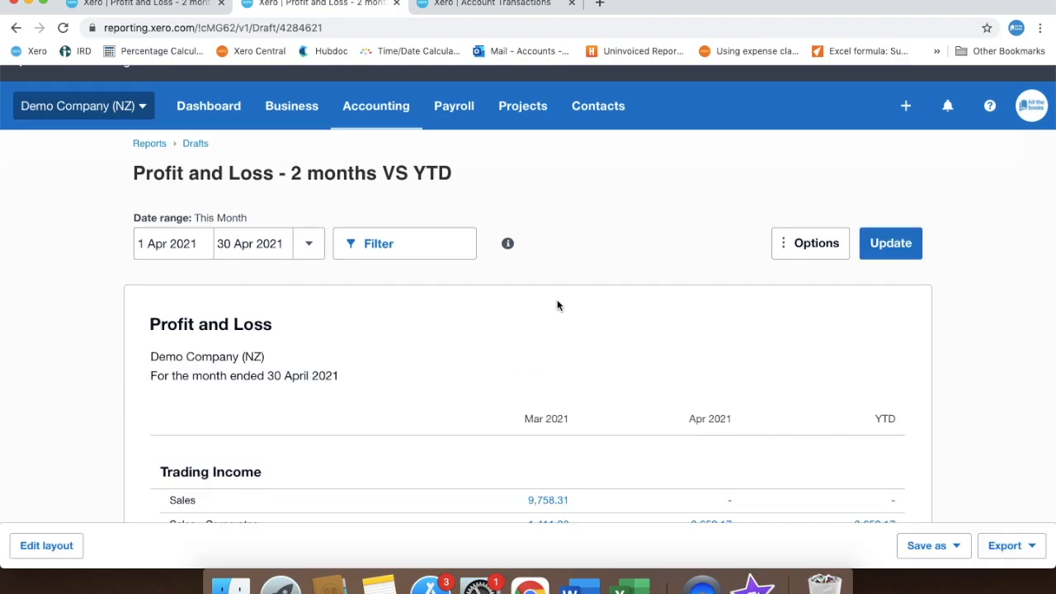
- Return to the custom reports list and make "Profit and Loss - 2 months VS YTD" the default report
{"action": "left_click", "coordinate": [150, 146]}
{"action": "left_click", "coordinate": [297, 203]}
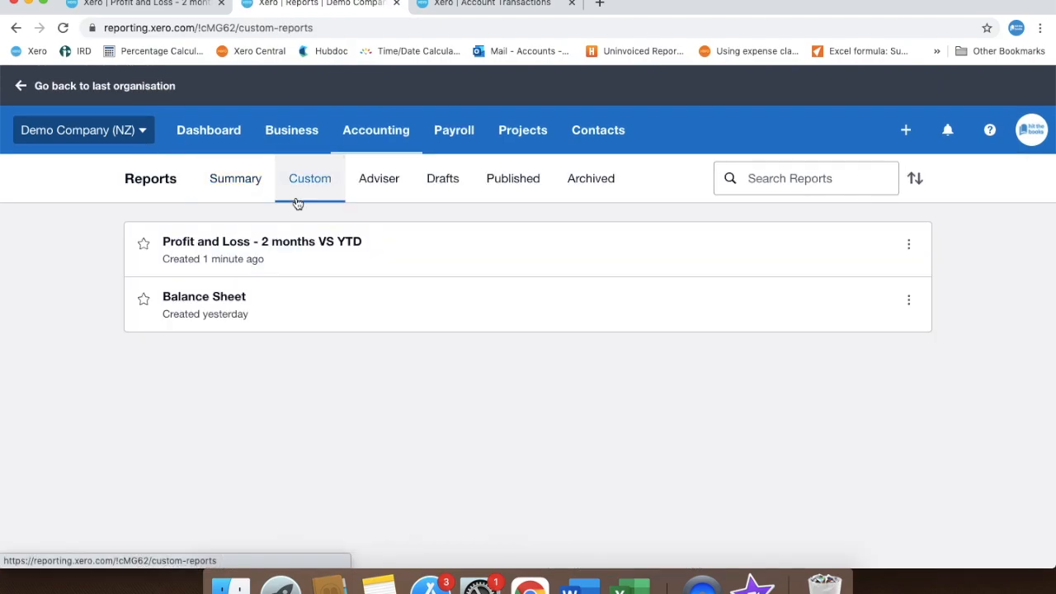
{"action": "left_click", "coordinate": [909, 246]}
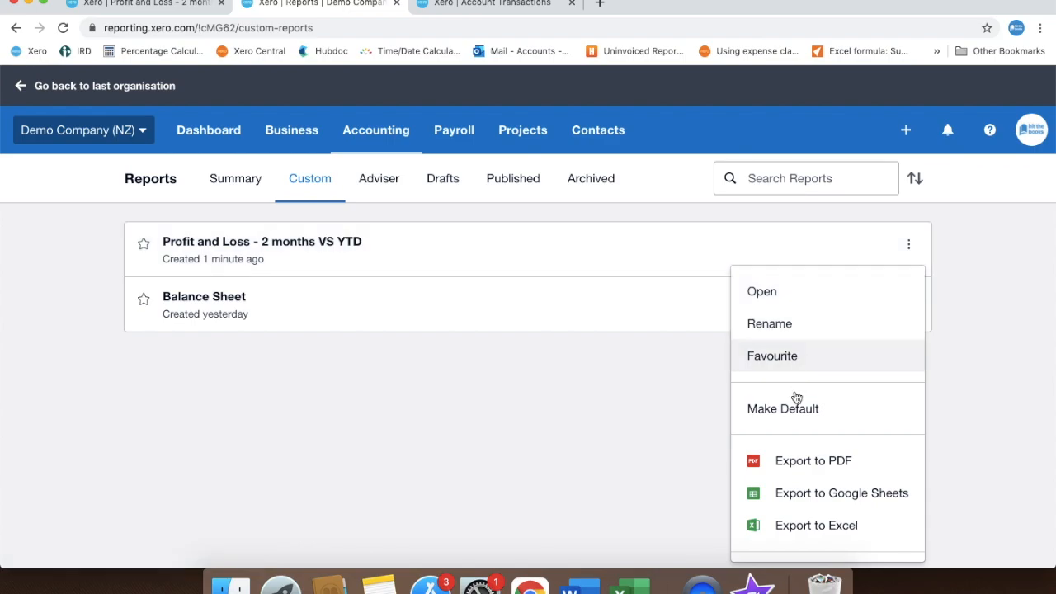
{"action": "left_click", "coordinate": [788, 421]}
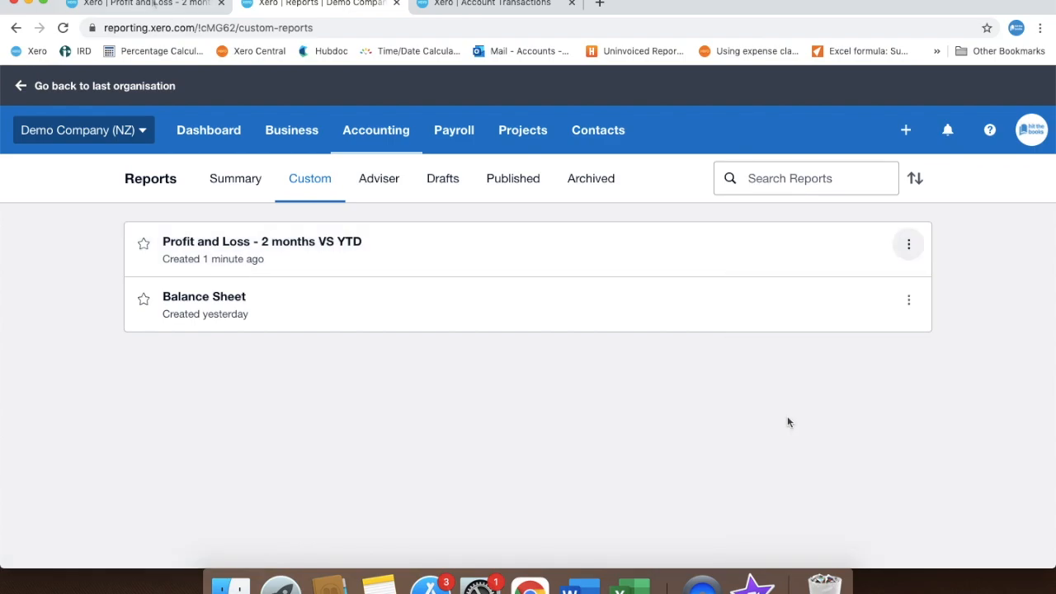
- Filter the March 2021 "Profit and Loss - 2 months VS YTD" report to the North region and update it
{"action": "left_click", "coordinate": [152, 3]}
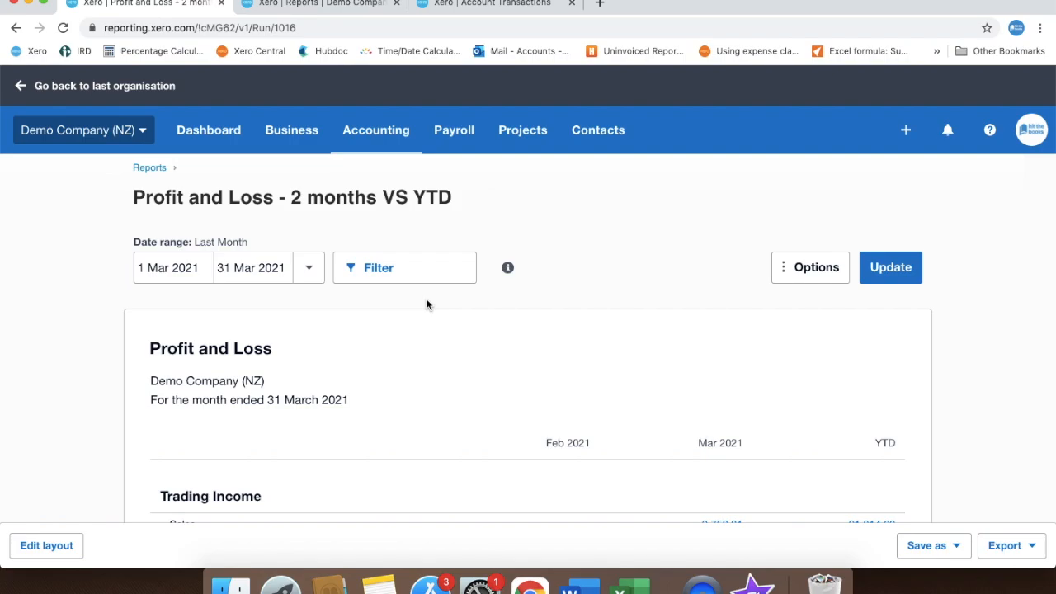
{"action": "left_click", "coordinate": [419, 272]}
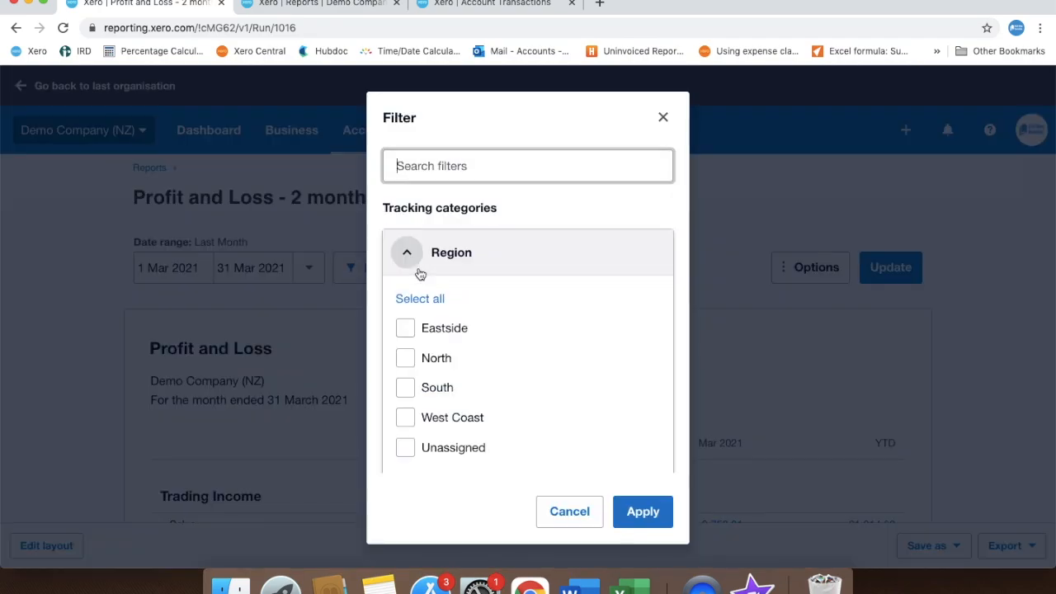
{"action": "left_click", "coordinate": [405, 358]}
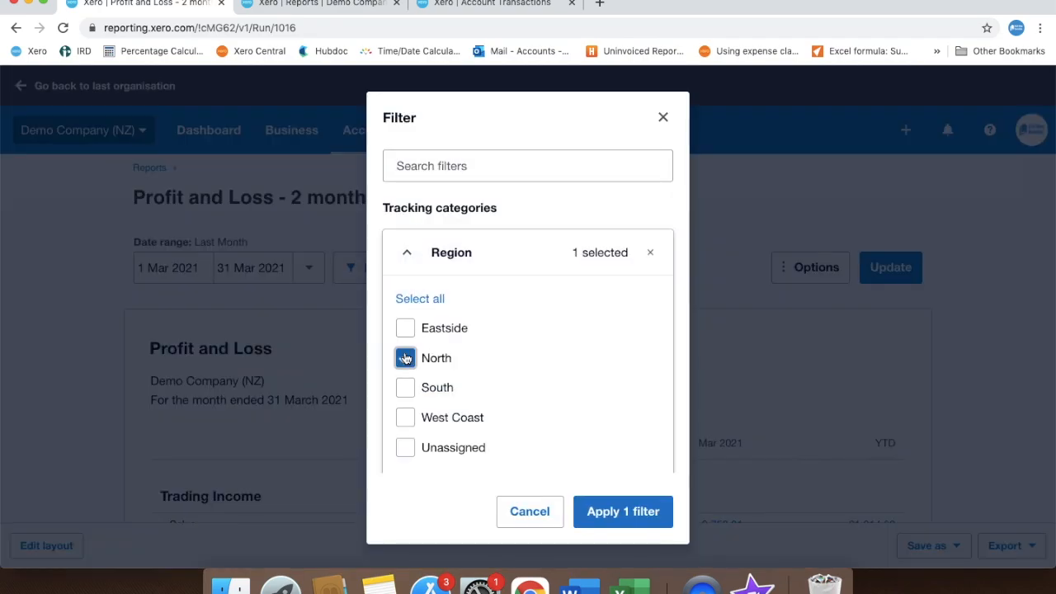
{"action": "left_click", "coordinate": [594, 520]}
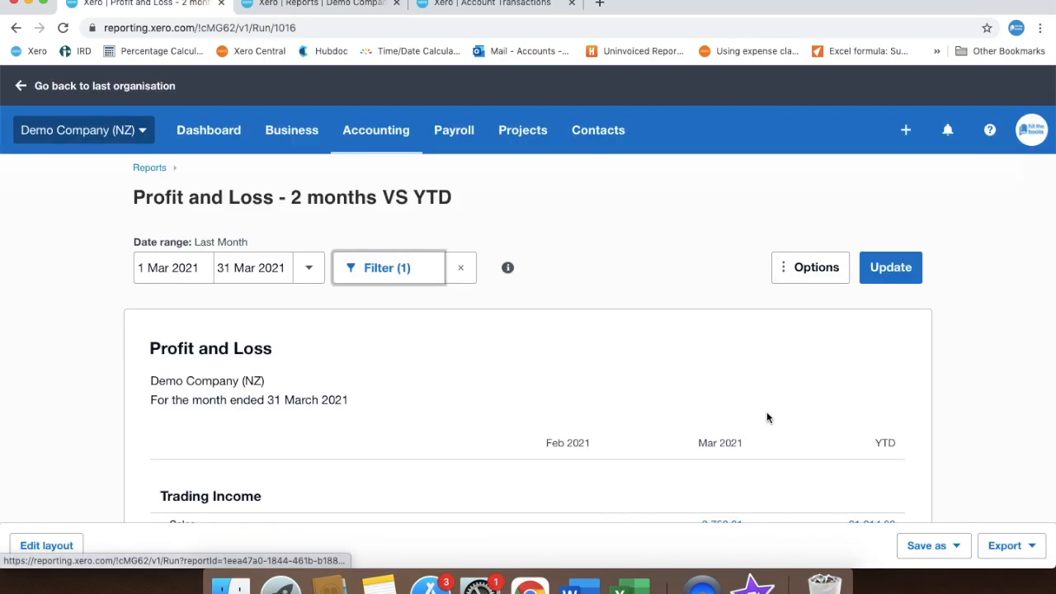
{"action": "left_click", "coordinate": [922, 269]}
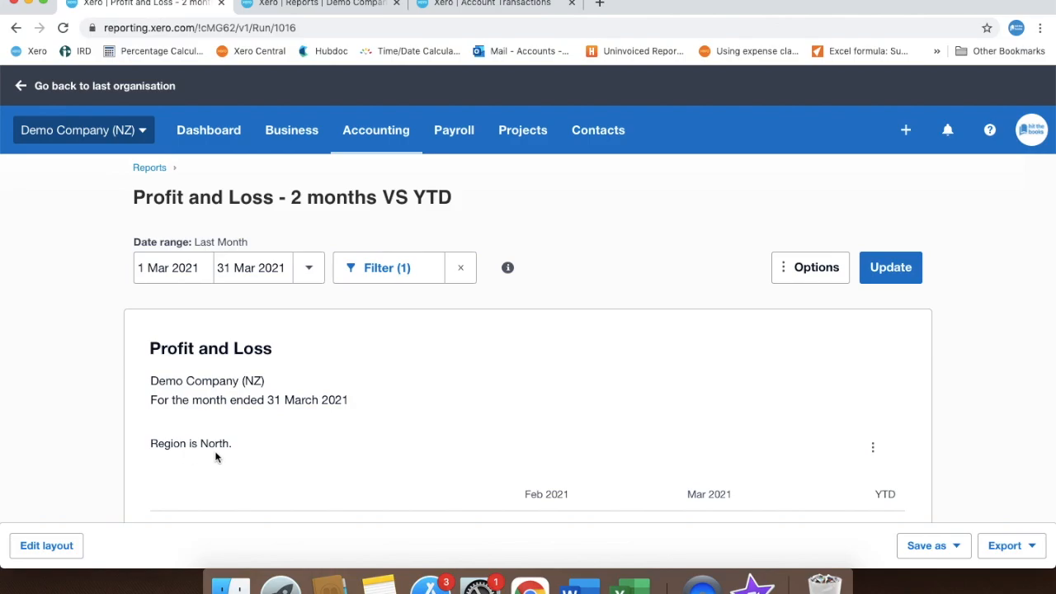
{"action": "scroll", "coordinate": [1008, 410], "scroll_direction": "down", "scroll_amount": 10}
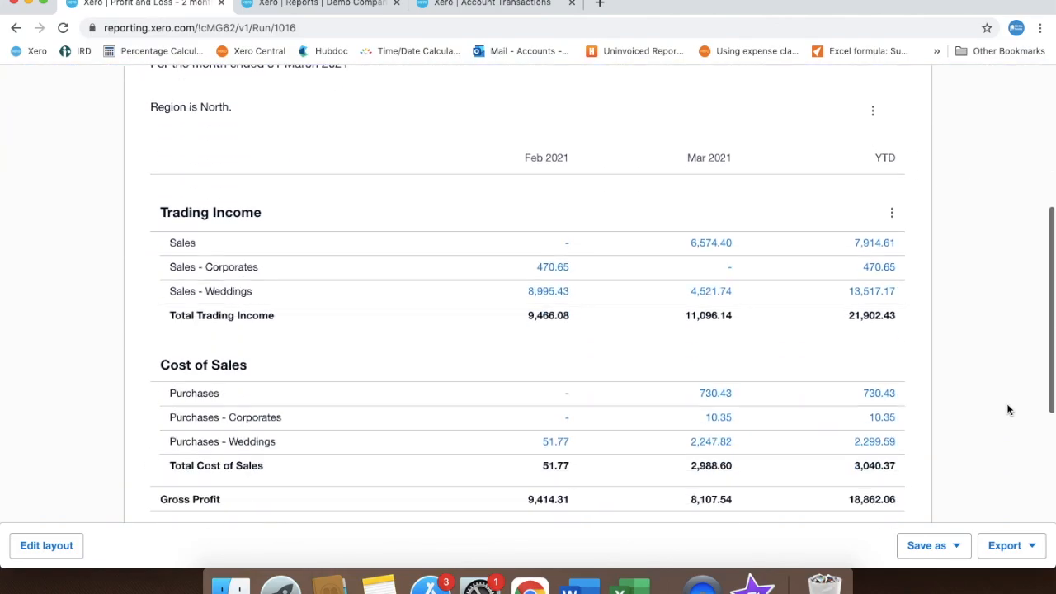
{"action": "scroll", "coordinate": [1008, 410], "scroll_direction": "up", "scroll_amount": 5}
{"action": "scroll", "coordinate": [1008, 410], "scroll_direction": "up", "scroll_amount": 8}
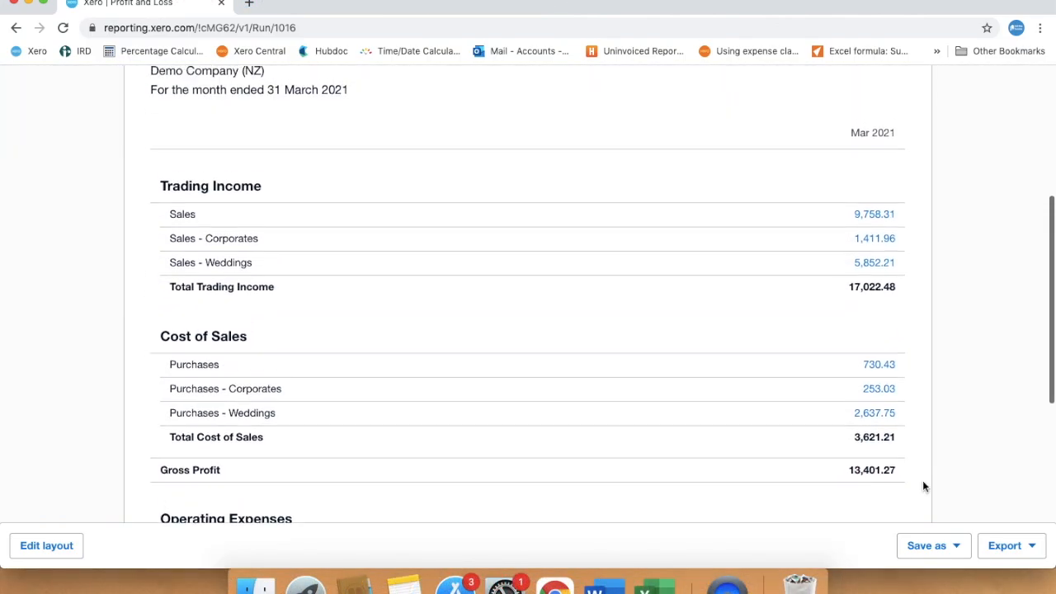
- Open the Mar 2021 Sales figure in a new browser tab and review its account transactions
{"action": "scroll", "coordinate": [922, 487], "scroll_direction": "up", "scroll_amount": 1}
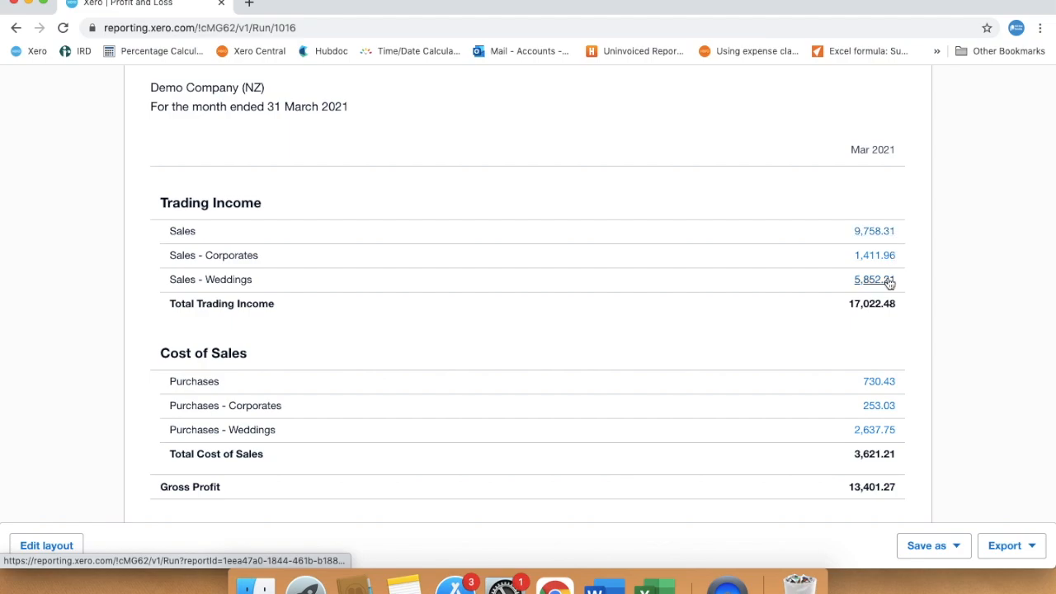
{"action": "right_click", "coordinate": [878, 232]}
{"action": "left_click", "coordinate": [905, 239]}
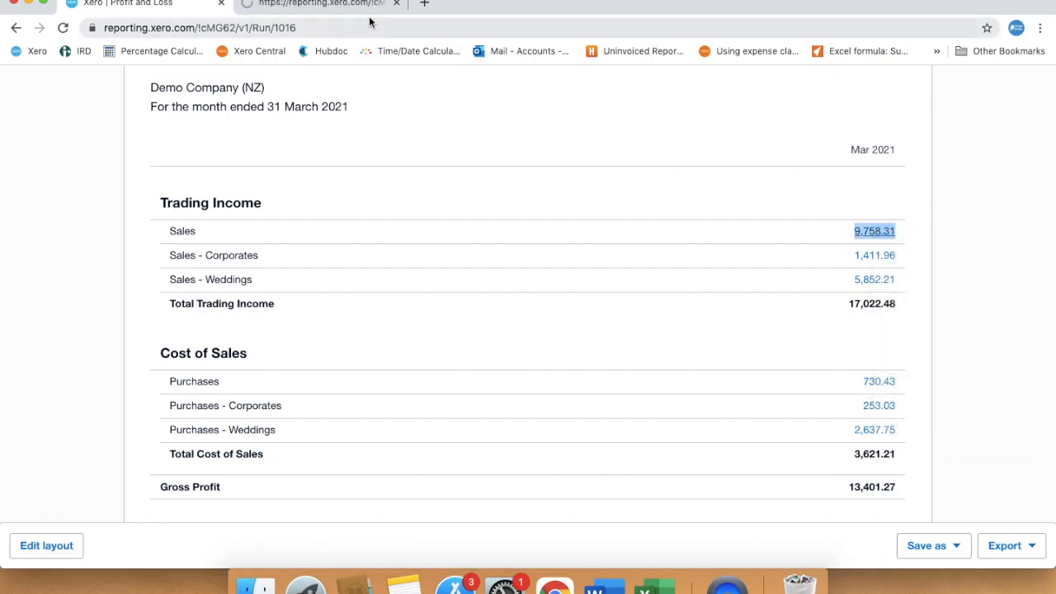
{"action": "left_click", "coordinate": [337, 7]}
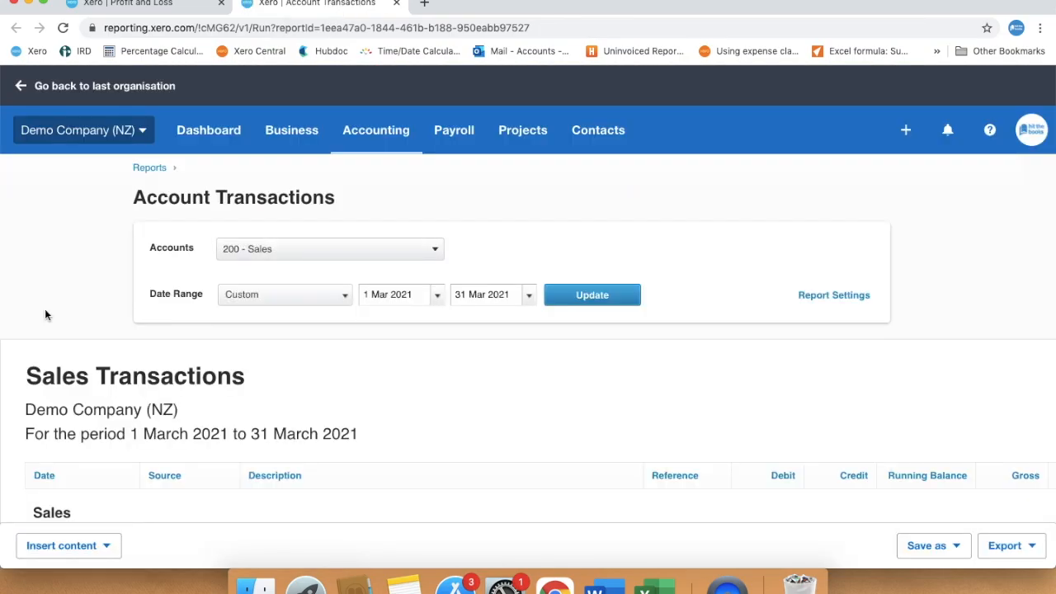
{"action": "scroll", "coordinate": [45, 312], "scroll_direction": "down", "scroll_amount": 2}
{"action": "scroll", "coordinate": [45, 312], "scroll_direction": "down", "scroll_amount": 7}
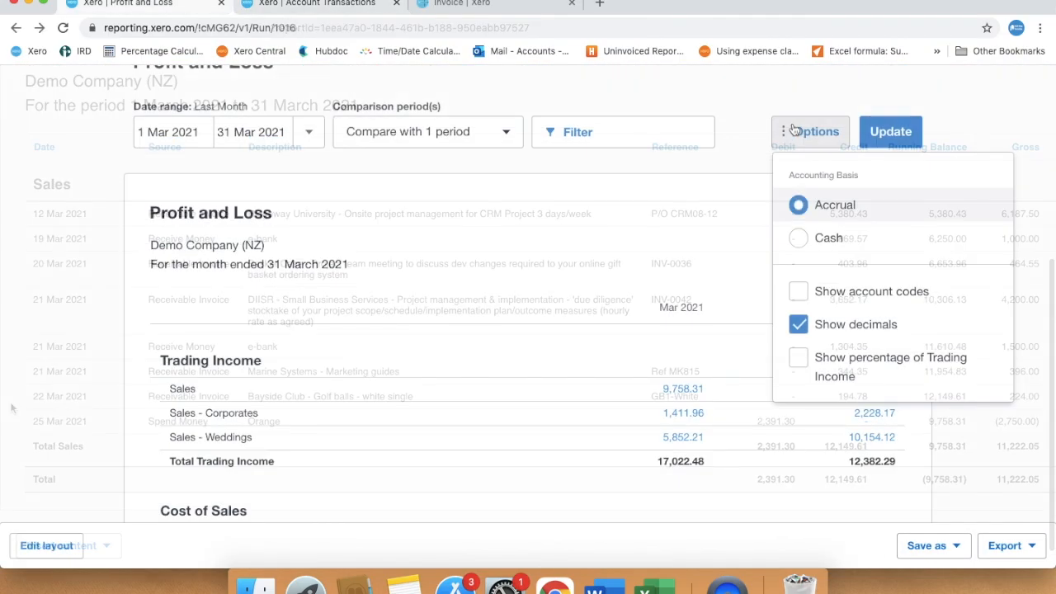
- Set the Profit and Loss report's accounting basis to Cash and open its layout for editing
{"action": "left_click", "coordinate": [800, 239]}
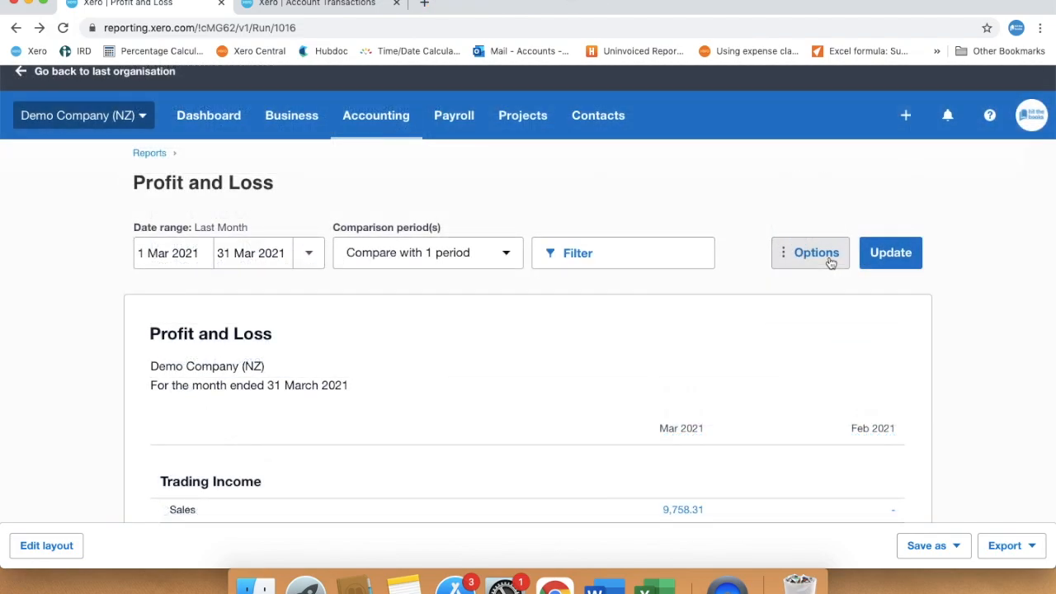
{"action": "left_click", "coordinate": [830, 260]}
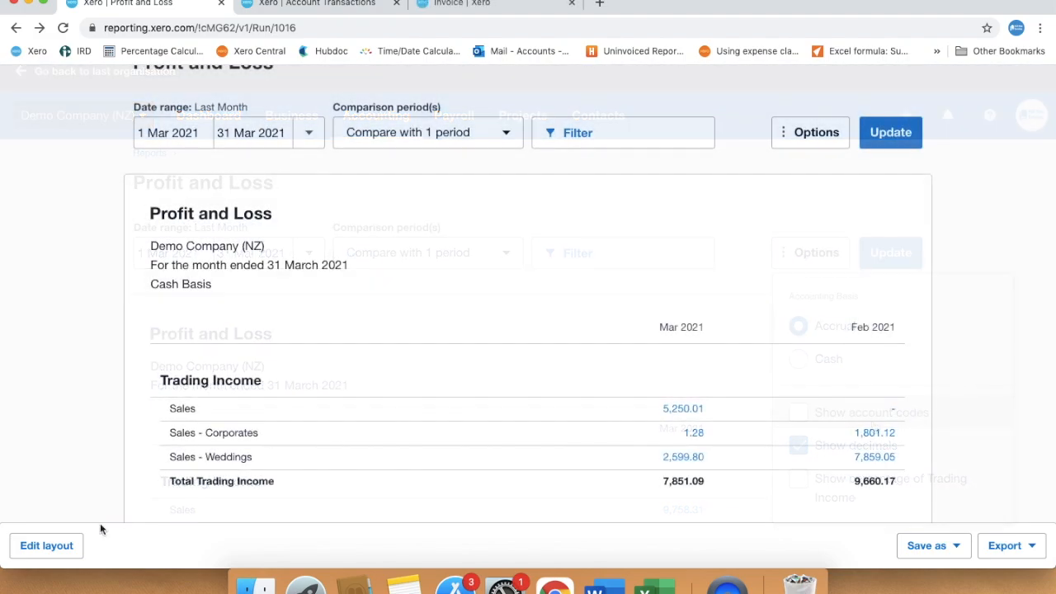
{"action": "left_click", "coordinate": [48, 548]}
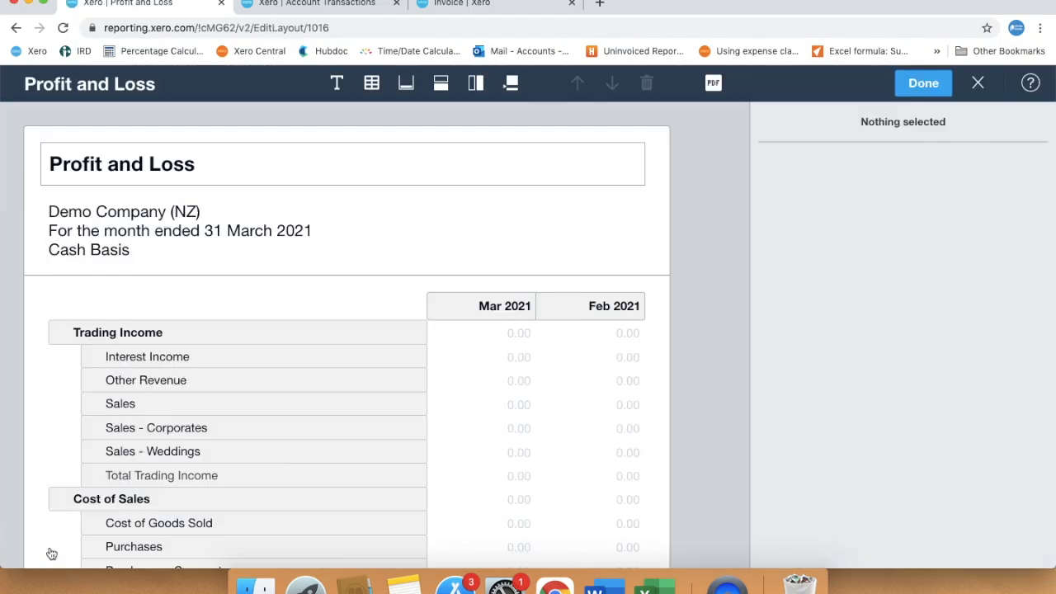
- Apply a tracking category filter for Region North to the "Profit and Loss - 2 months VS YTD" report
{"action": "left_click", "coordinate": [418, 274]}
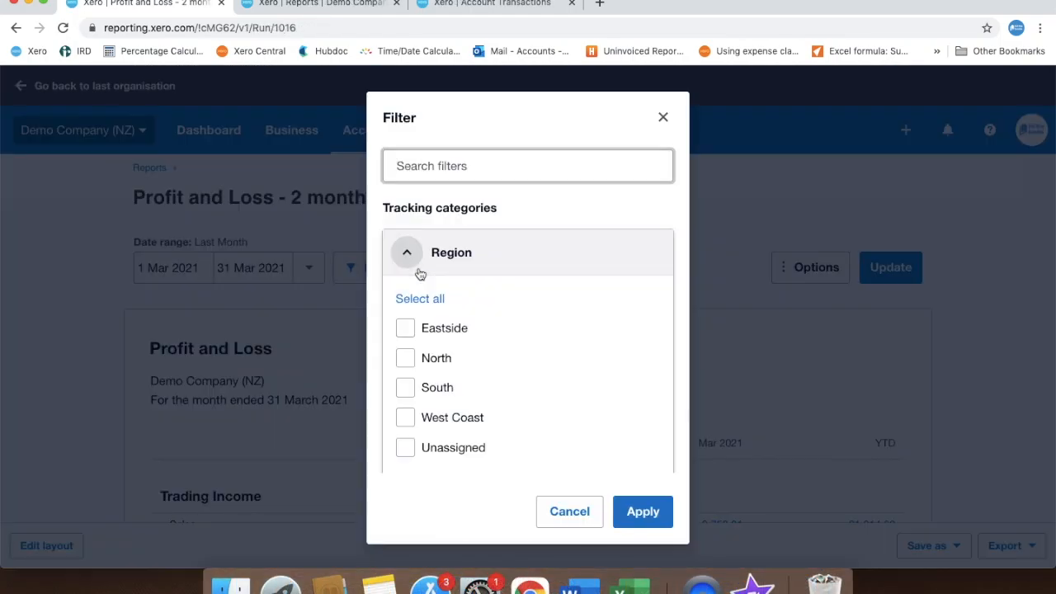
{"action": "left_click", "coordinate": [405, 358]}
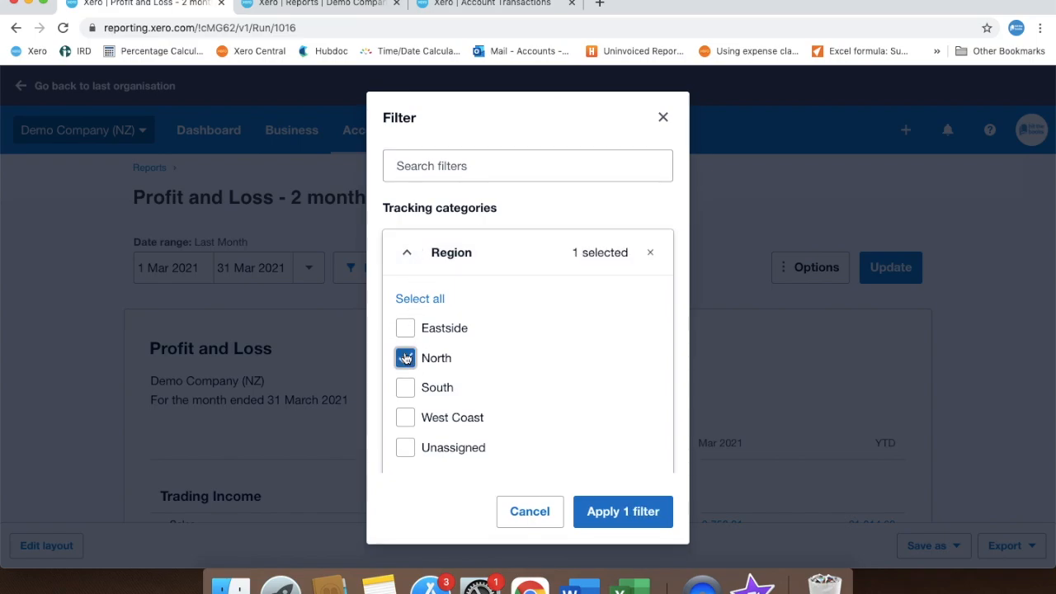
{"action": "left_click", "coordinate": [595, 513]}
- Save the report as a custom report named "Profit and Loss - 2 months VS YTD" and make it the default
{"action": "left_click", "coordinate": [957, 546]}
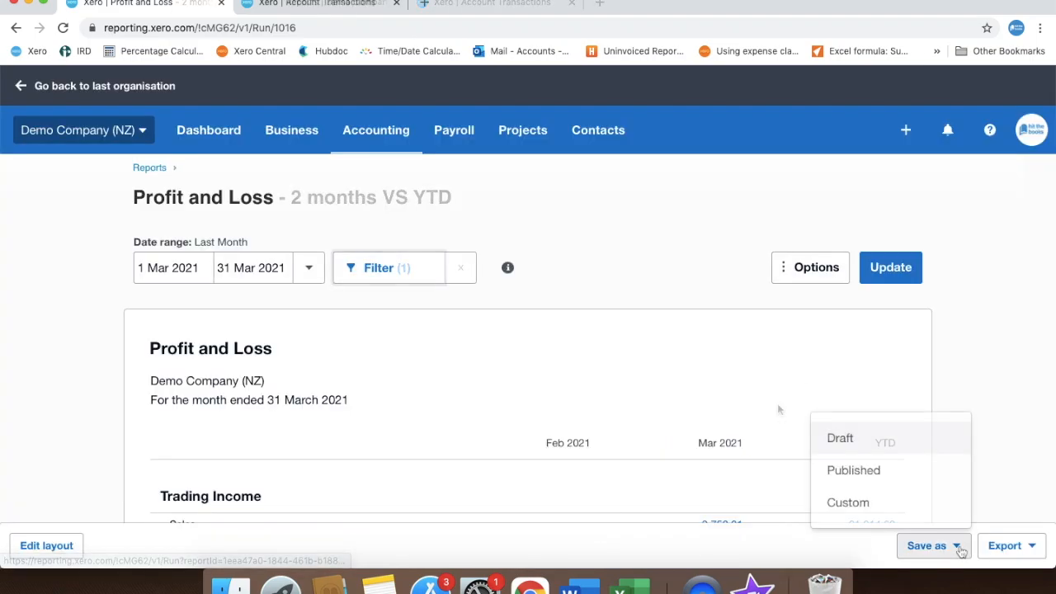
{"action": "left_click", "coordinate": [885, 512]}
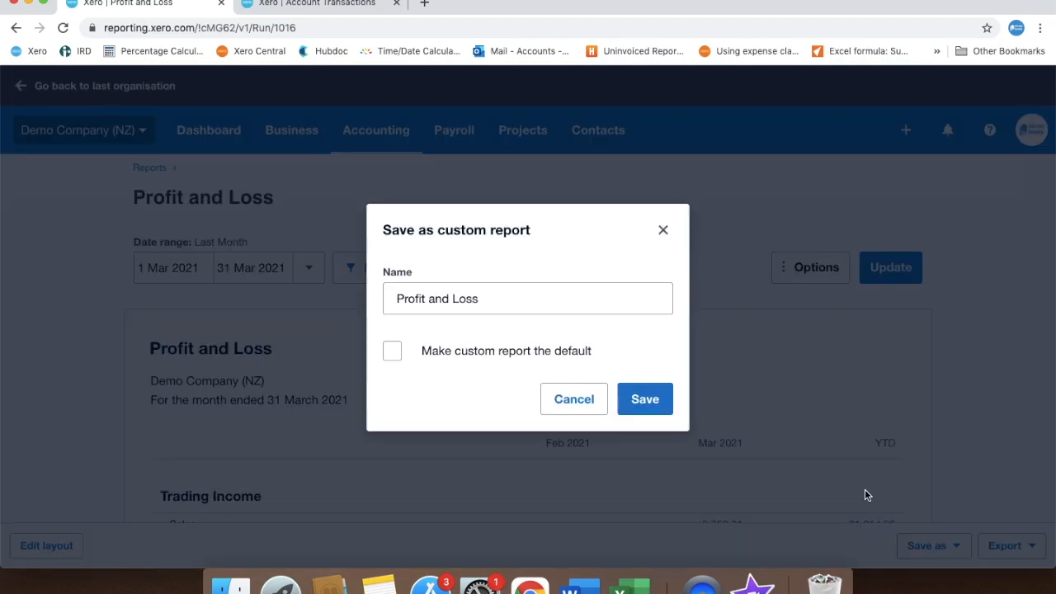
{"action": "left_click", "coordinate": [552, 297]}
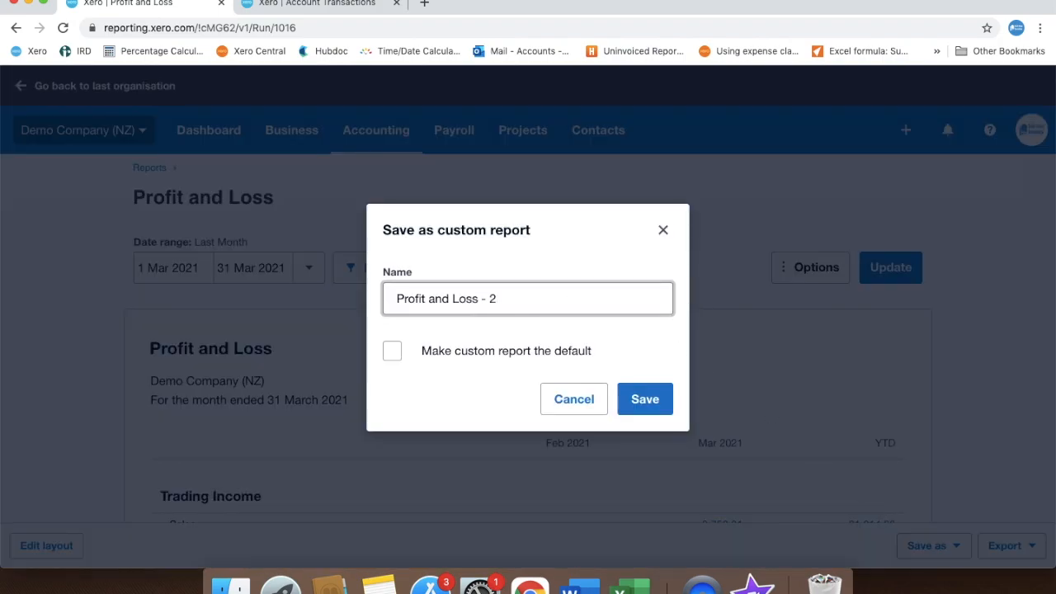
{"action": "type", "text": "- 2 months VS YTD"}
{"action": "key", "text": "Return"}
{"action": "left_click", "coordinate": [910, 247]}
{"action": "left_click", "coordinate": [788, 421]}
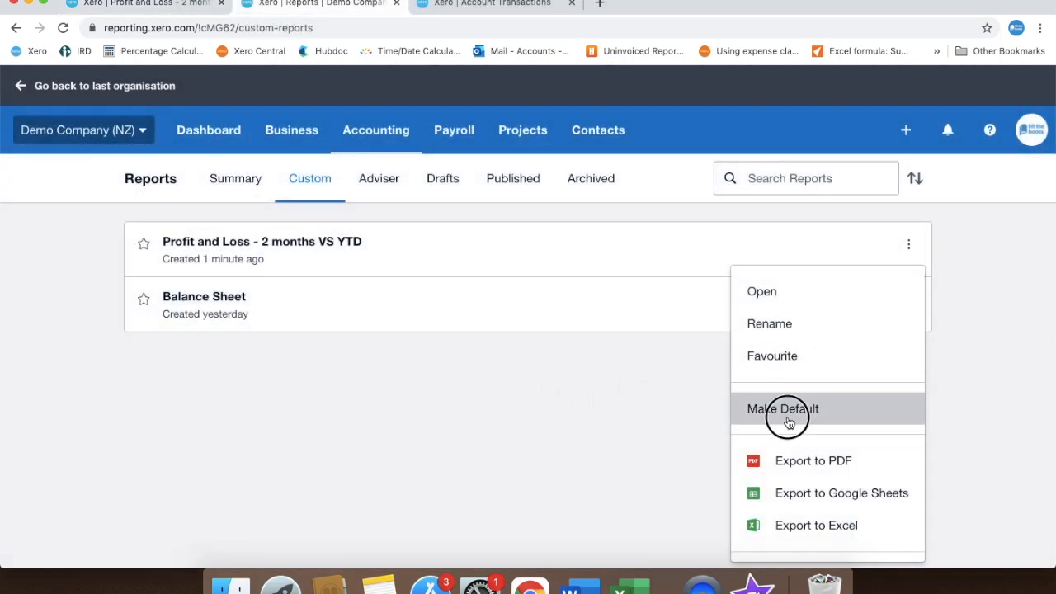